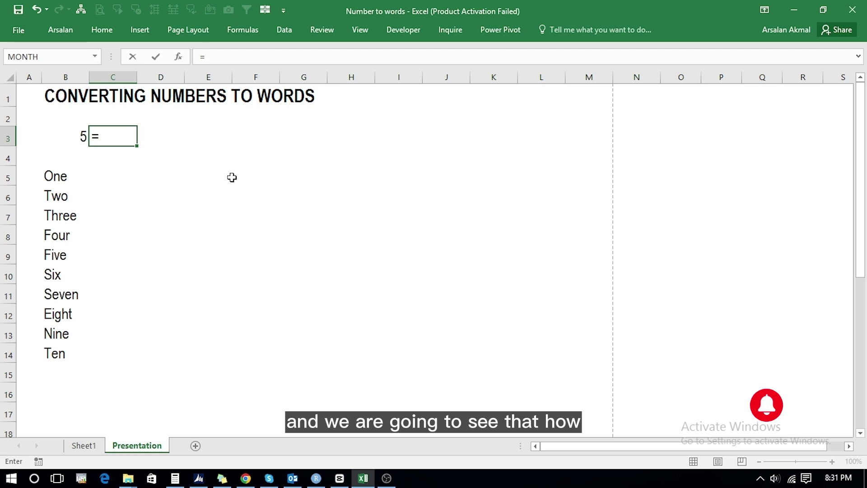
Step: Start a CHOOSE formula in C3 that uses B3 as the index
{"action": "type", "text": "c"}
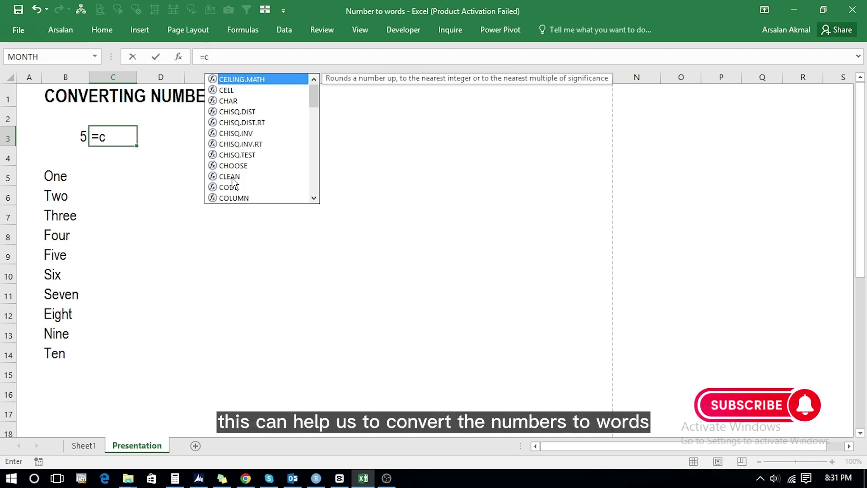
{"action": "type", "text": "h"}
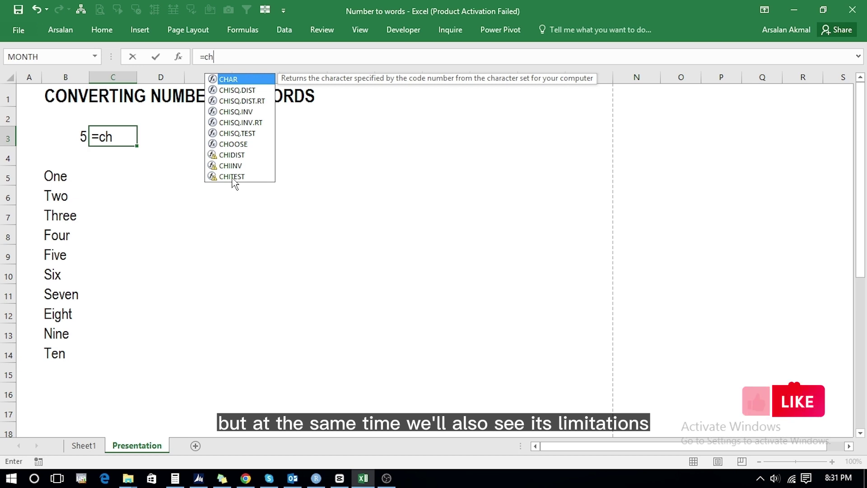
{"action": "type", "text": "o"}
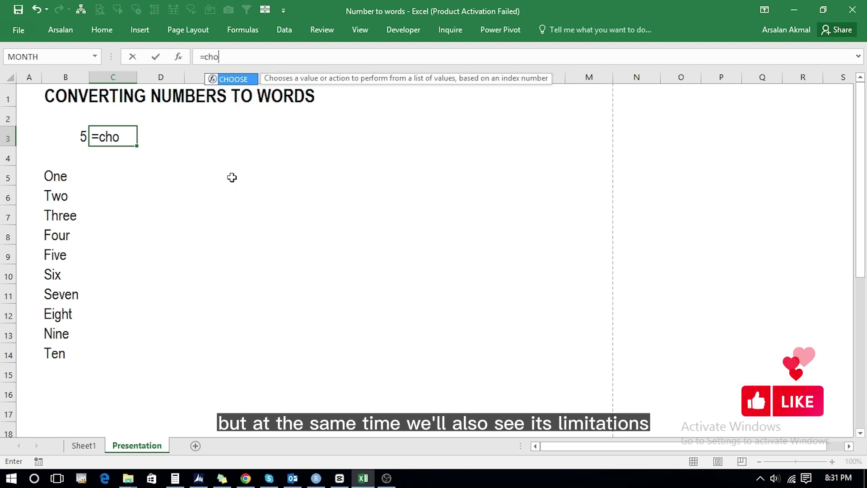
{"action": "double_click", "coordinate": [233, 79]}
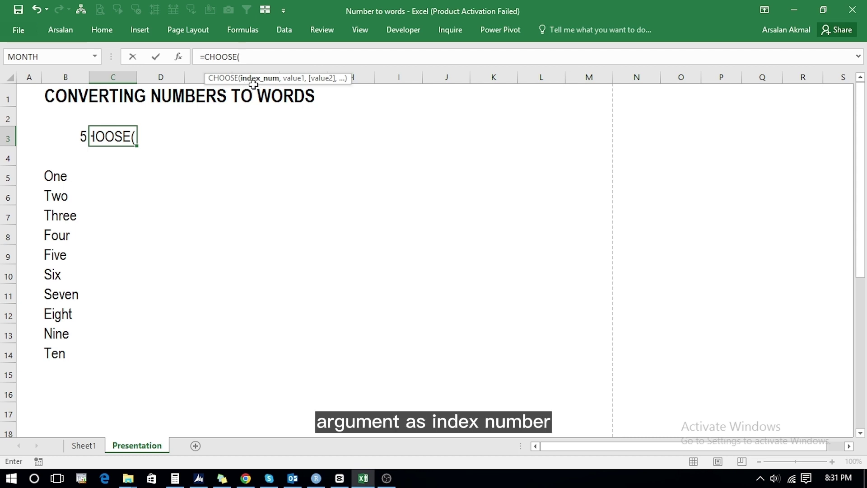
{"action": "left_click", "coordinate": [75, 137]}
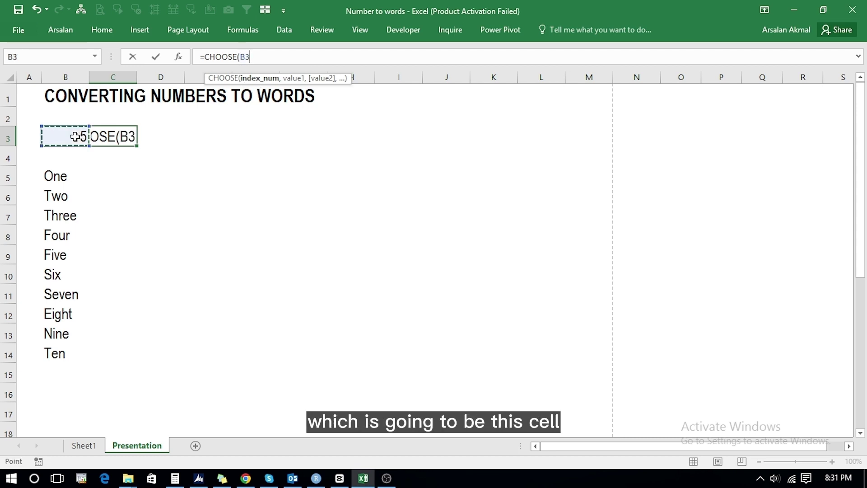
{"action": "type", "text": ","}
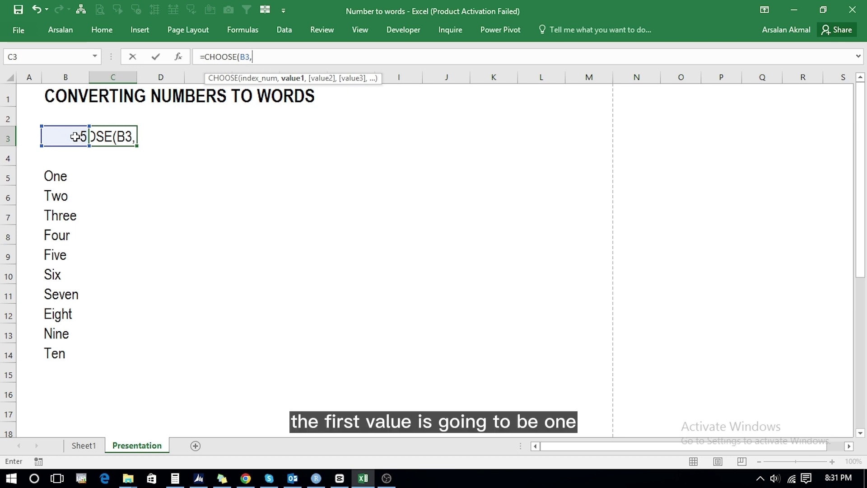
Step: Add B5 through B14 (One to Ten) as the choices and close the bracket
{"action": "left_click", "coordinate": [53, 175]}
{"action": "type", "text": ","}
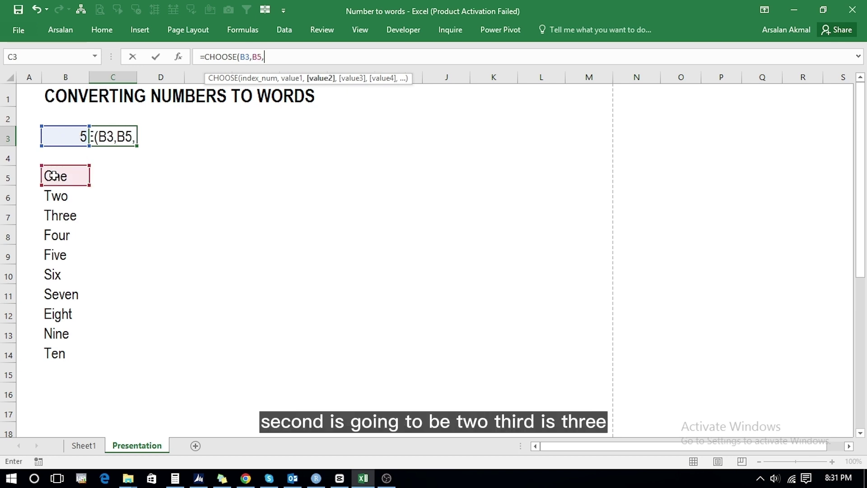
{"action": "left_click", "coordinate": [53, 195]}
{"action": "type", "text": ","}
{"action": "left_click", "coordinate": [54, 216]}
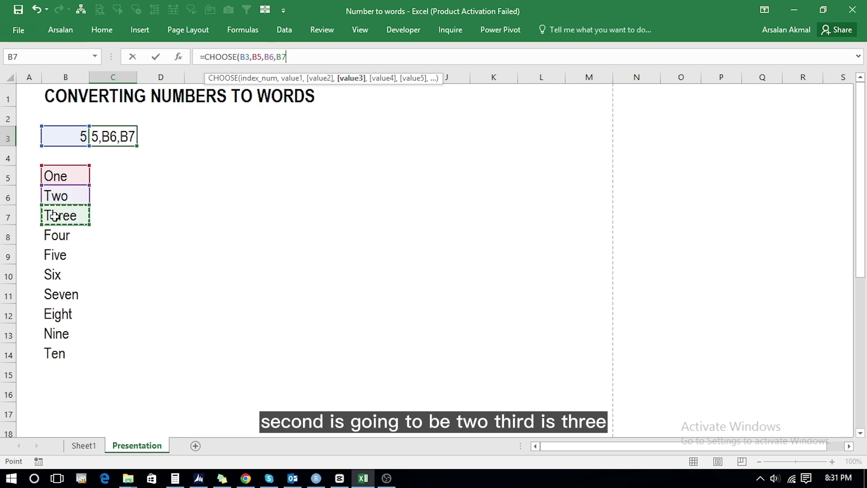
{"action": "type", "text": ","}
{"action": "left_click", "coordinate": [55, 234]}
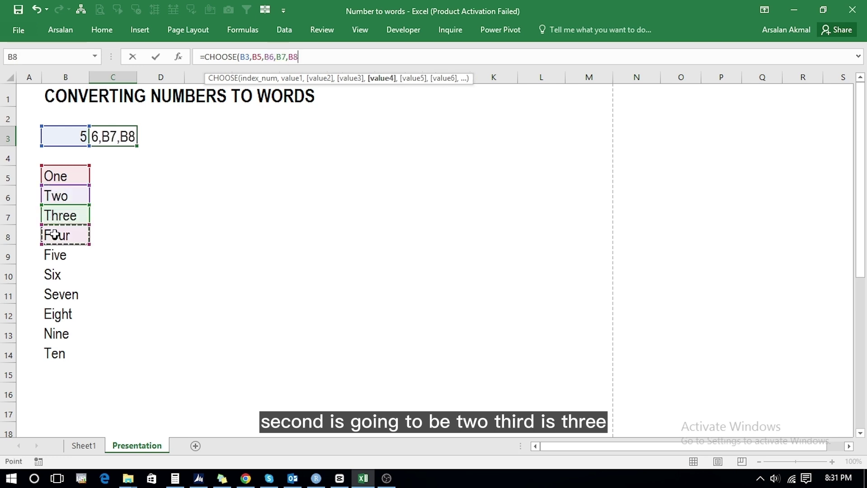
{"action": "type", "text": ","}
{"action": "left_click", "coordinate": [55, 254]}
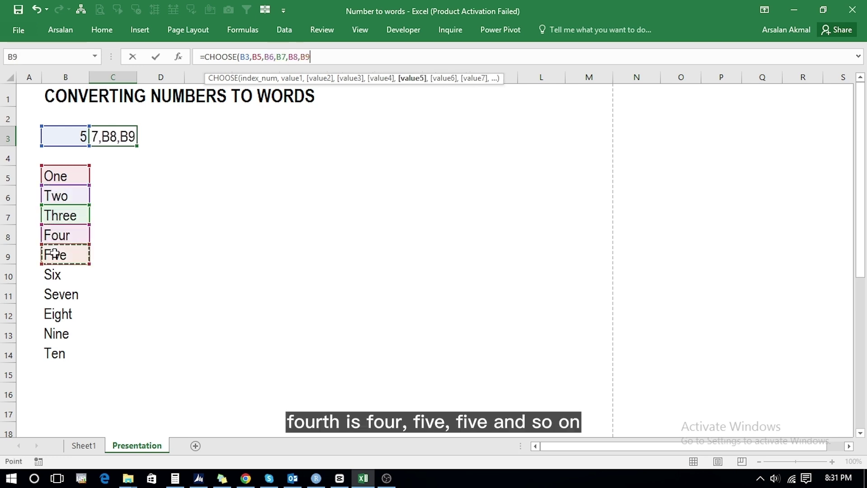
{"action": "type", "text": ","}
{"action": "left_click", "coordinate": [53, 273]}
{"action": "type", "text": ","}
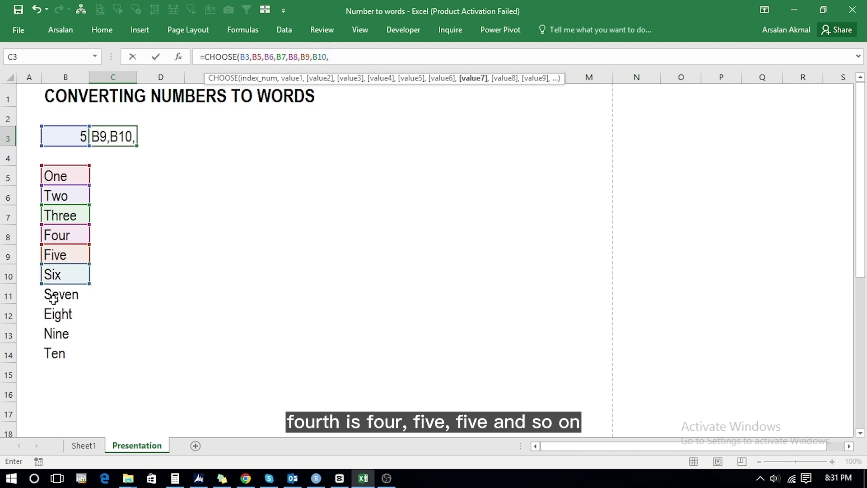
{"action": "left_click", "coordinate": [54, 298]}
{"action": "type", "text": ","}
{"action": "left_click", "coordinate": [53, 320]}
{"action": "type", "text": ","}
{"action": "left_click", "coordinate": [53, 334]}
{"action": "type", "text": ","}
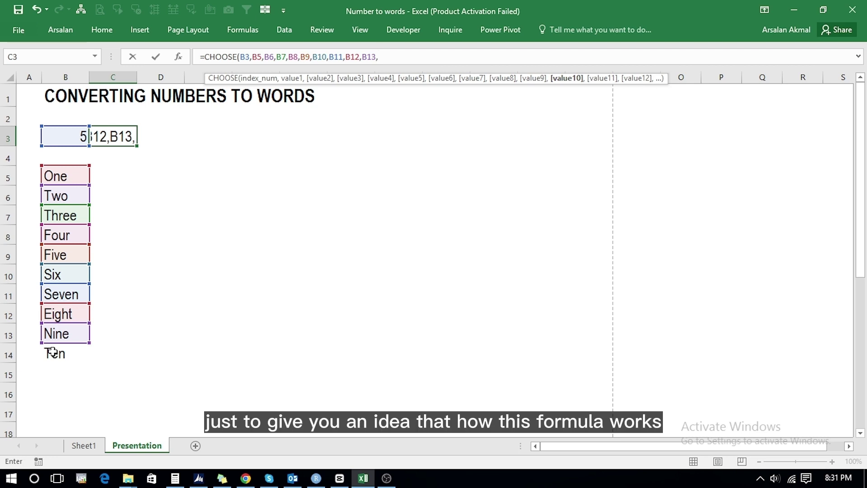
{"action": "left_click", "coordinate": [53, 352]}
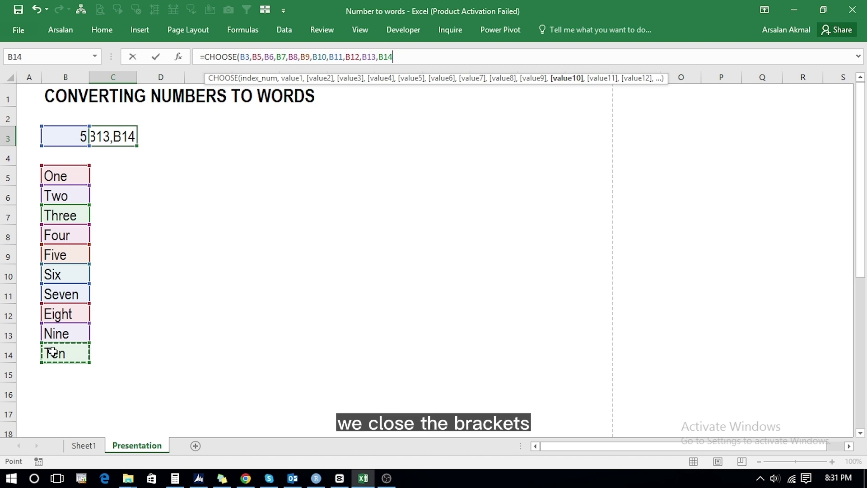
{"action": "type", "text": ")"}
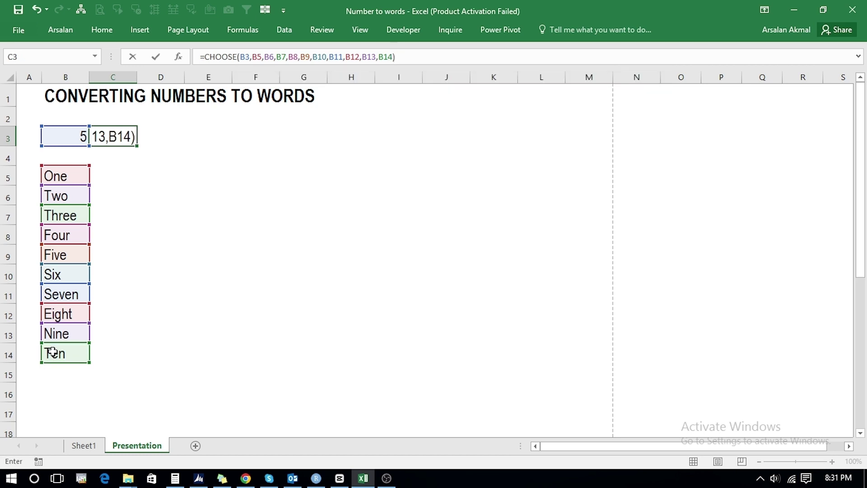
Step: Commit the CHOOSE formula in C3 and check it against B3's value 5
{"action": "key", "text": "Return"}
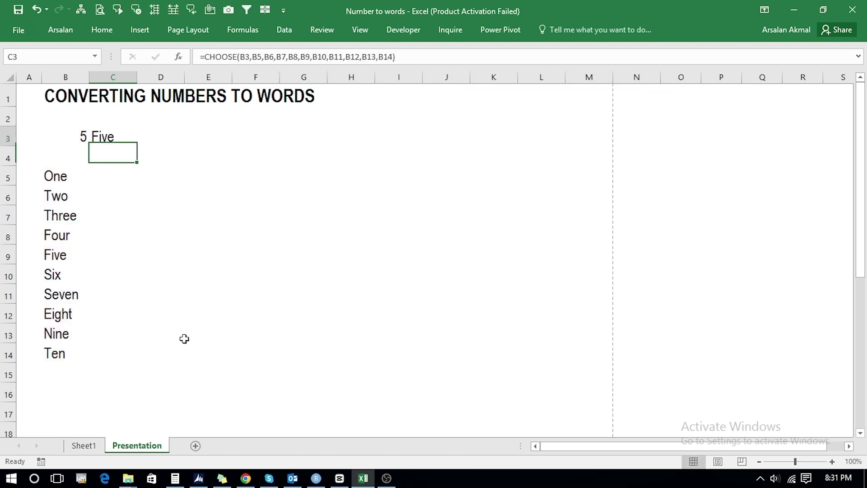
{"action": "key", "text": "Up"}
{"action": "key", "text": "Left"}
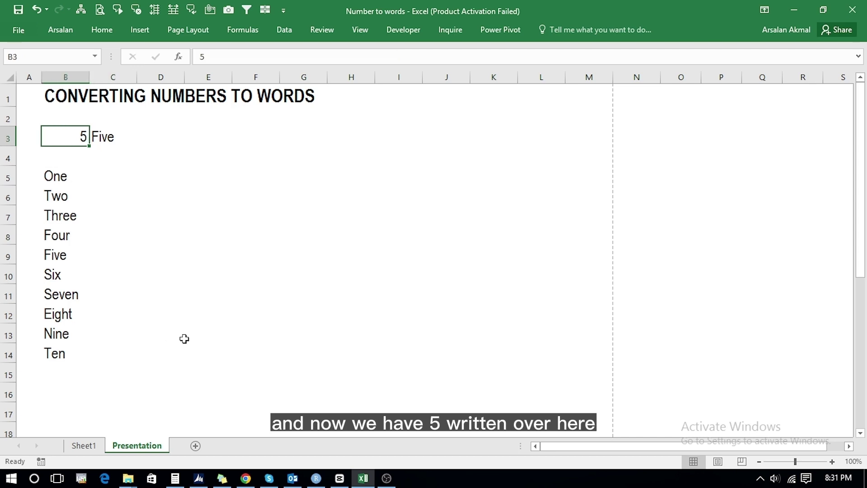
{"action": "key", "text": "Right"}
{"action": "key", "text": "Left"}
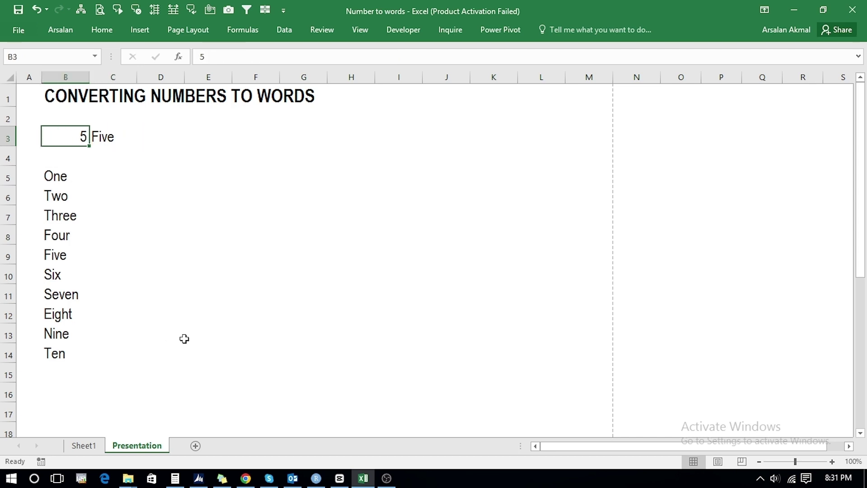
Step: Test the formula by entering 4, 10 and then 1 in B3
{"action": "type", "text": "4"}
{"action": "key", "text": "Return"}
{"action": "key", "text": "Up"}
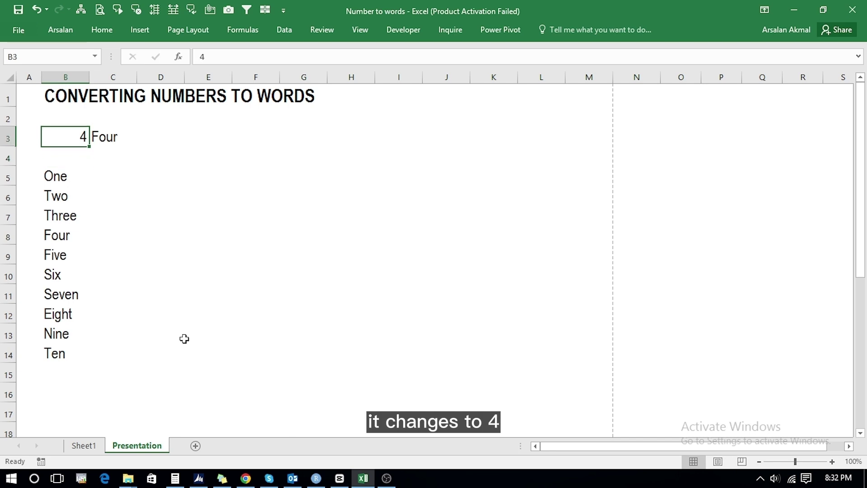
{"action": "type", "text": "10"}
{"action": "key", "text": "Return"}
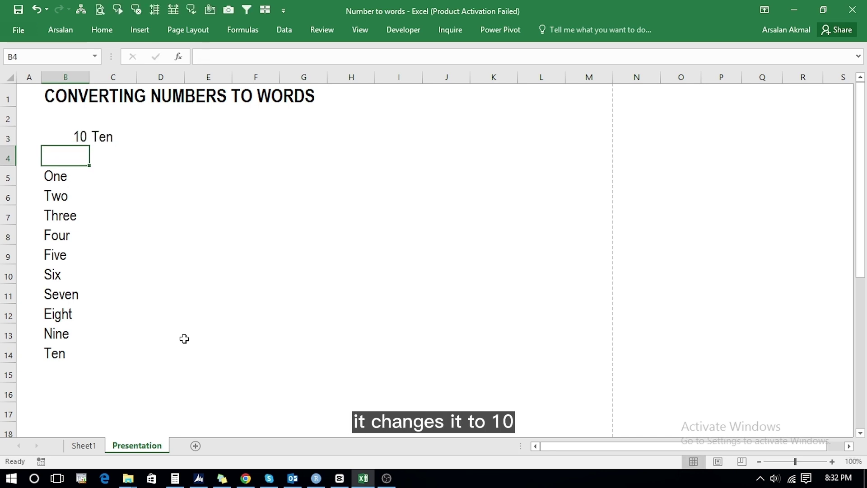
{"action": "key", "text": "Up"}
{"action": "type", "text": "1"}
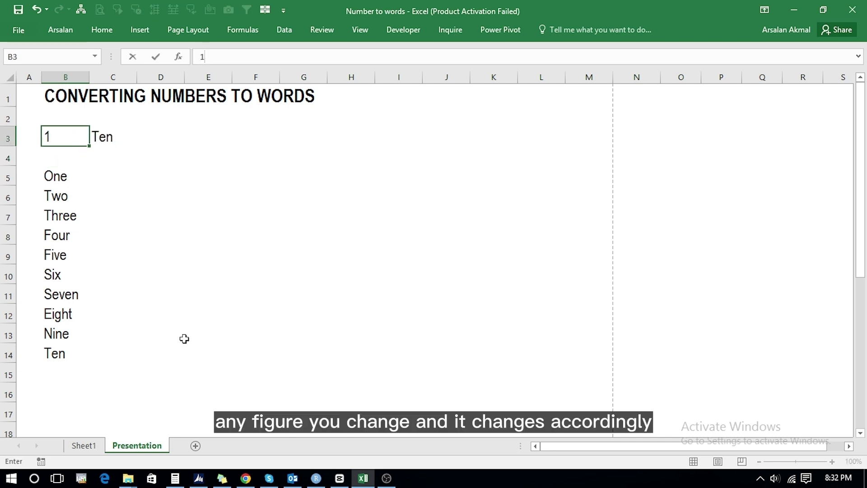
{"action": "key", "text": "Return"}
{"action": "key", "text": "Up"}
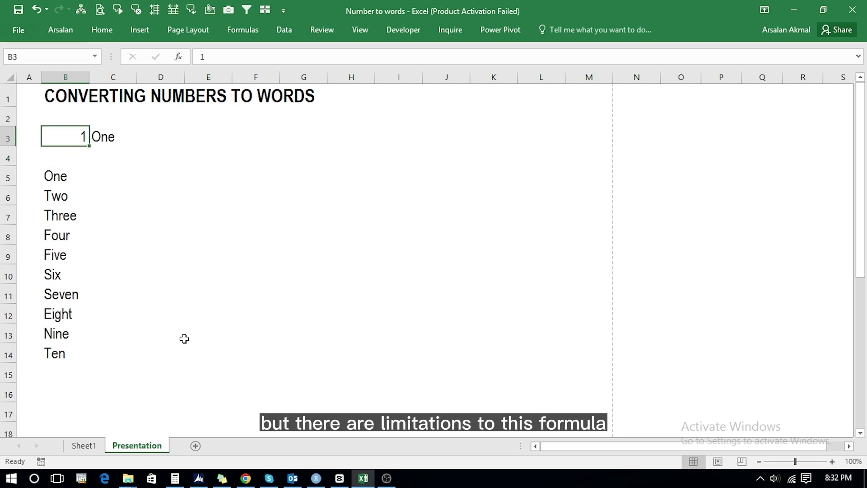
{"action": "key", "text": "Right"}
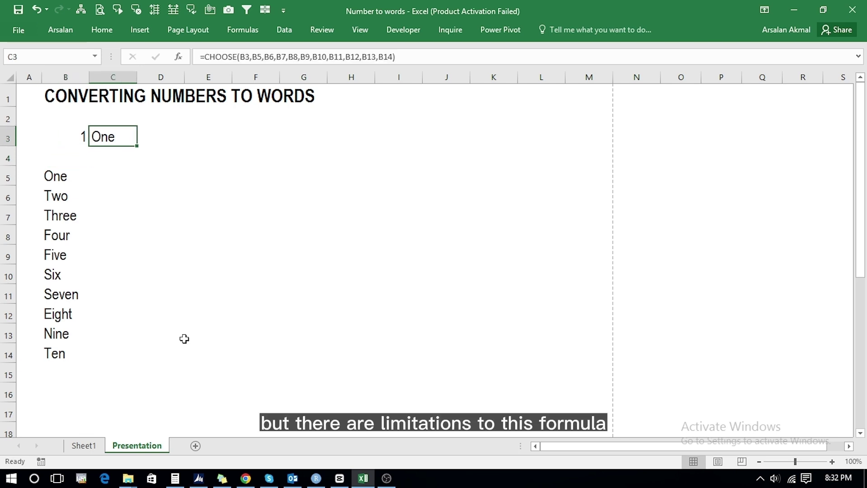
{"action": "key", "text": "F2"}
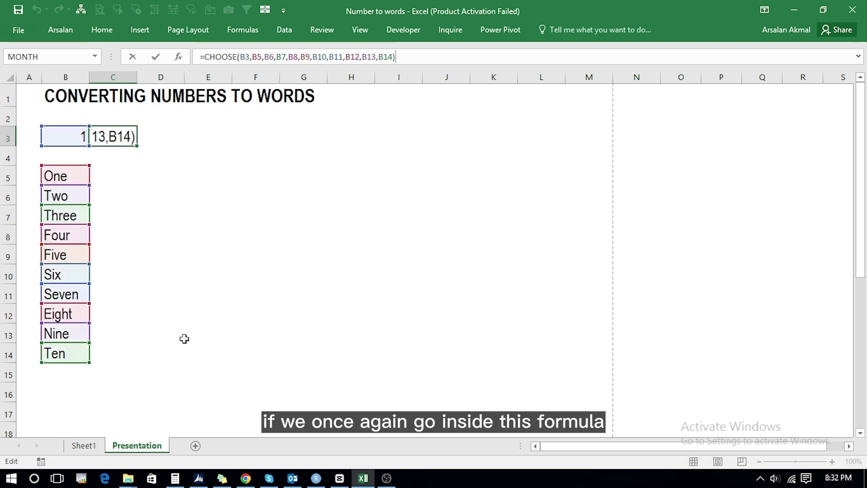
{"action": "key", "text": "Left"}
{"action": "key", "text": "Left"}
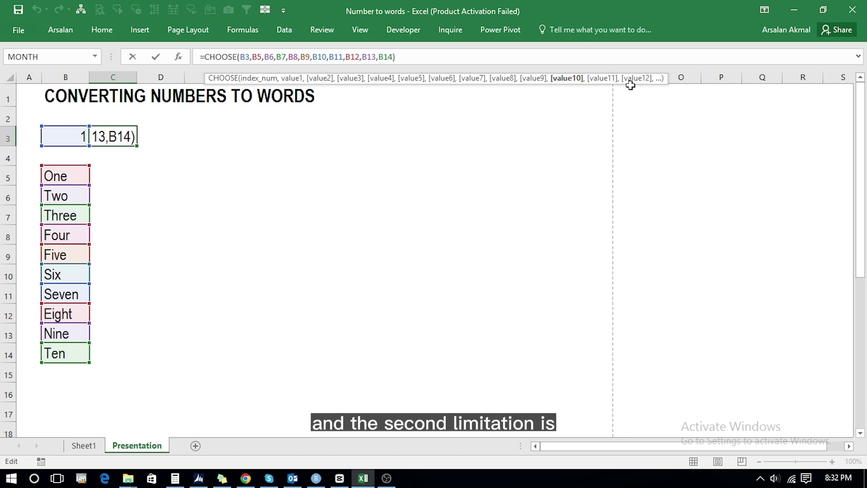
{"action": "key", "text": "Return"}
{"action": "key", "text": "Up"}
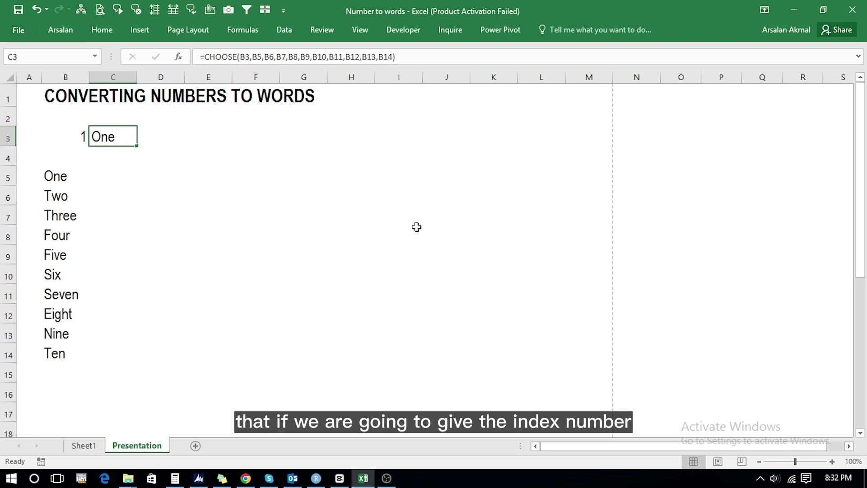
{"action": "key", "text": "Left"}
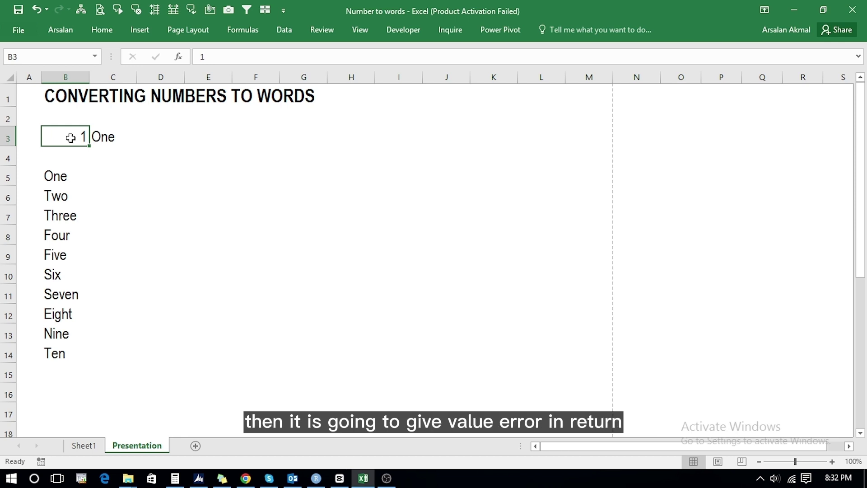
{"action": "key", "text": "Right"}
{"action": "key", "text": "F2"}
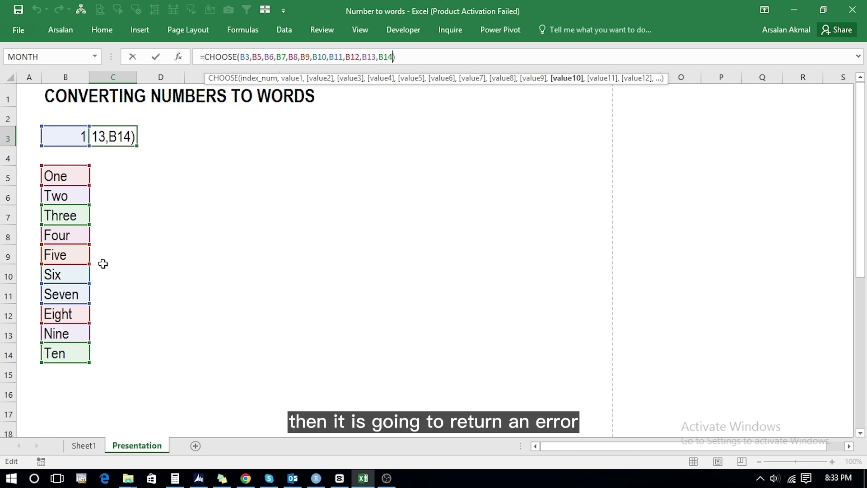
Step: Commit the formula, enter 11 in B3, and widen column C to show #VALUE!
{"action": "key", "text": "Return"}
{"action": "key", "text": "Up"}
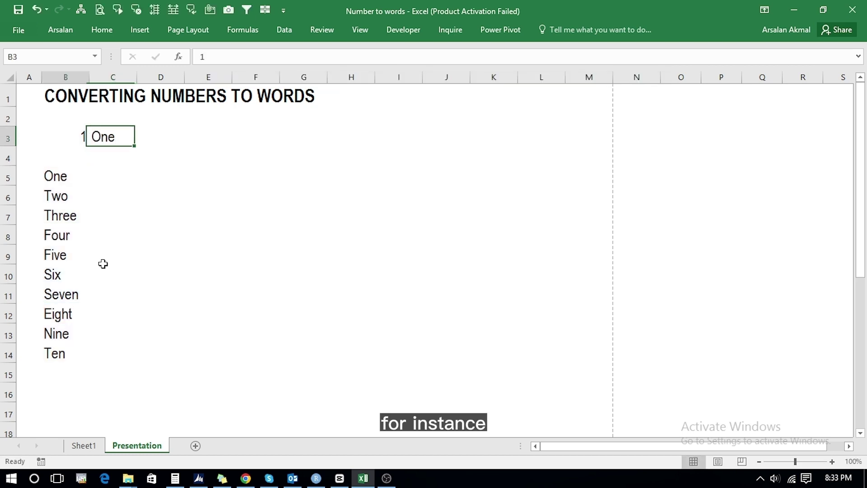
{"action": "key", "text": "Left"}
{"action": "type", "text": "11"}
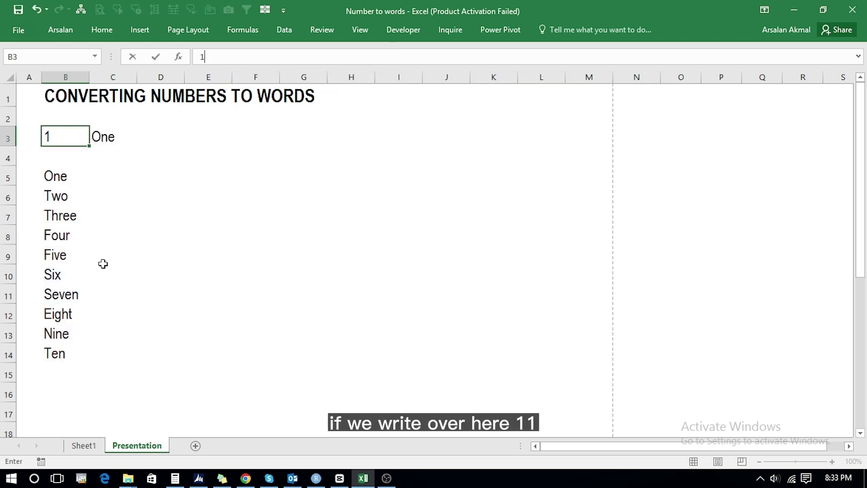
{"action": "key", "text": "Return"}
{"action": "key", "text": "Up"}
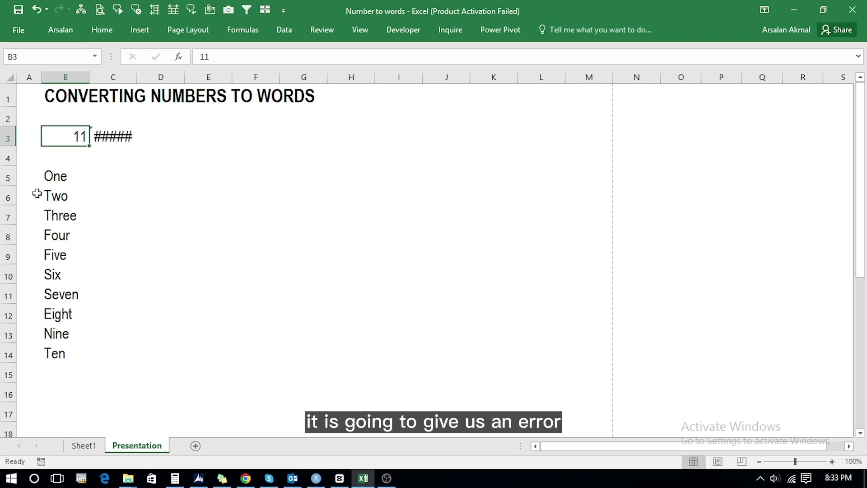
{"action": "left_click_drag", "start_coordinate": [137, 77], "coordinate": [150, 77]}
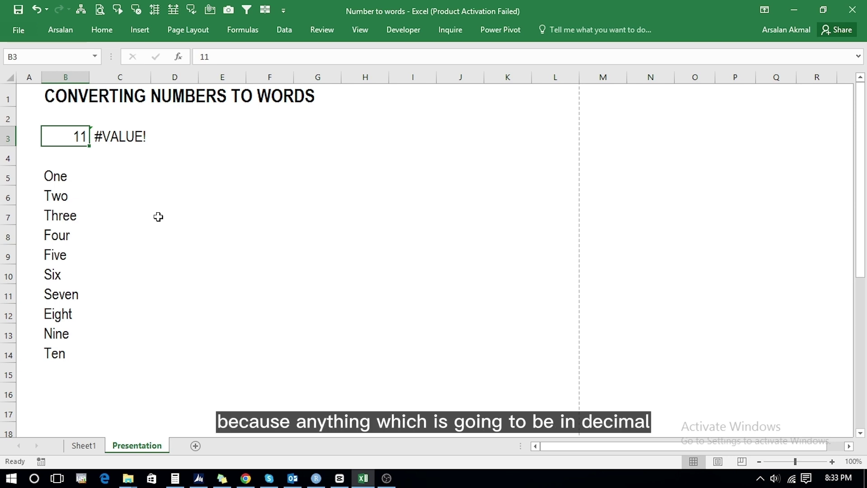
Step: Test B3 with the values 0.9, 1 and 0.8
{"action": "type", "text": "0."}
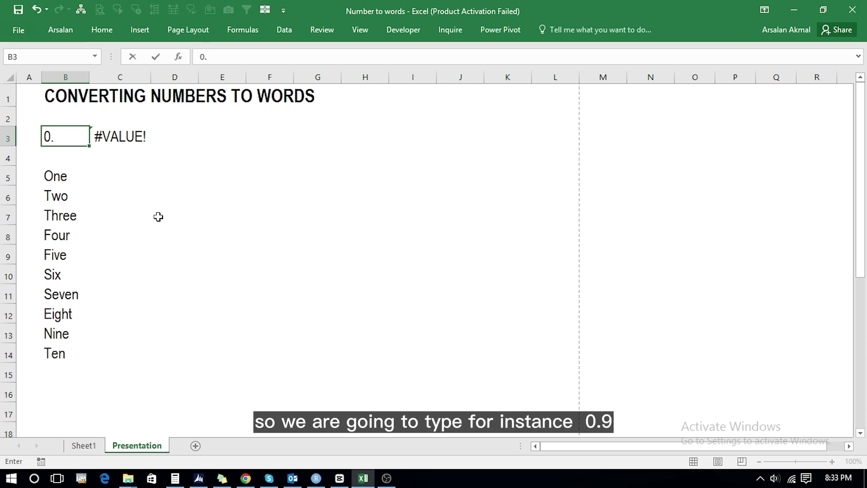
{"action": "type", "text": "9"}
{"action": "key", "text": "Return"}
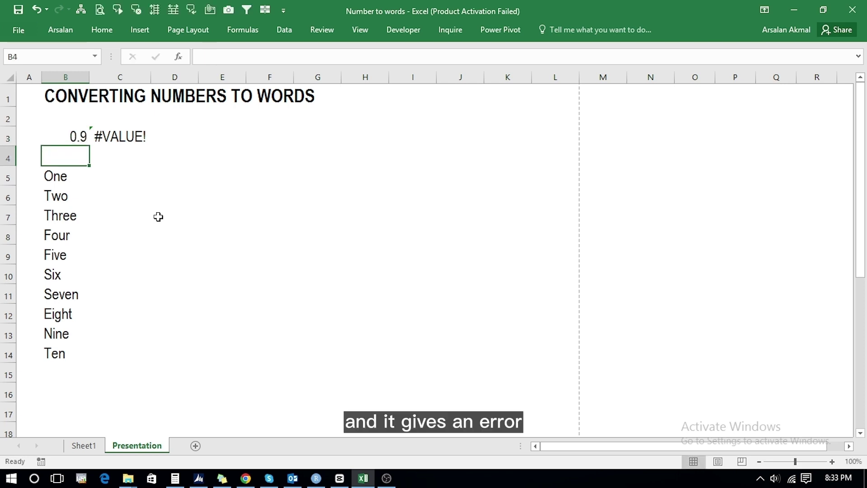
{"action": "key", "text": "Up"}
{"action": "type", "text": "1"}
{"action": "key", "text": "Return"}
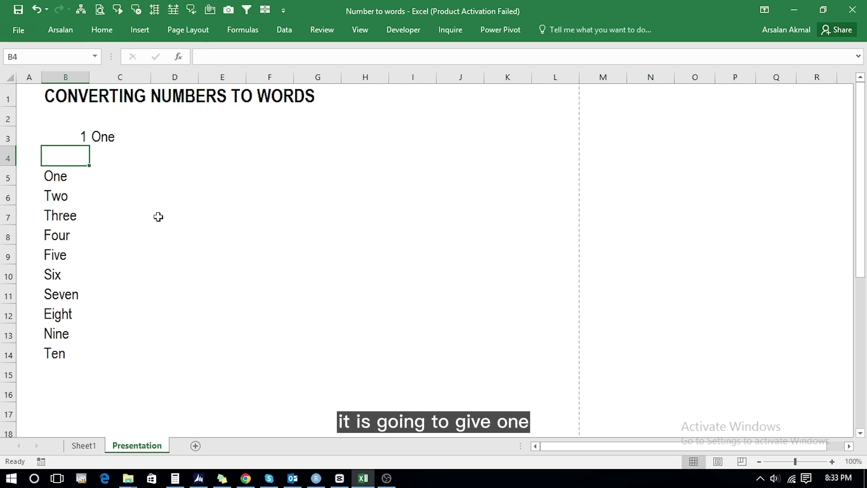
{"action": "key", "text": "Up"}
{"action": "type", "text": "0"}
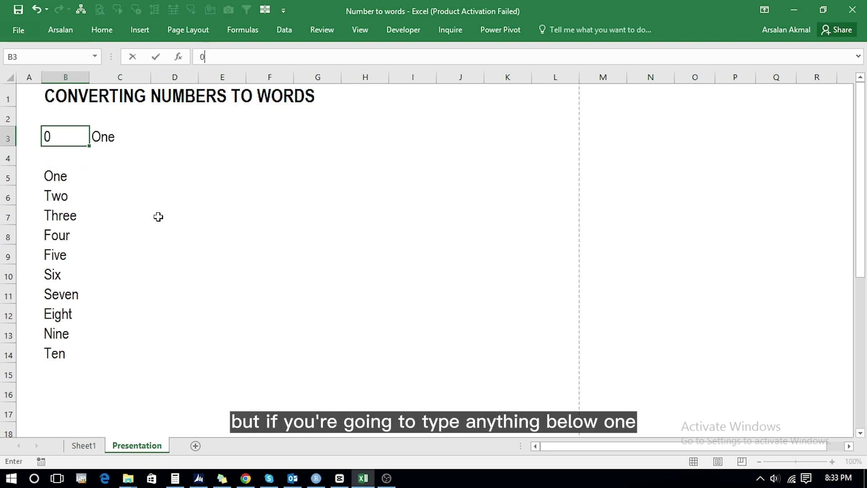
{"action": "type", "text": ".8"}
{"action": "key", "text": "Return"}
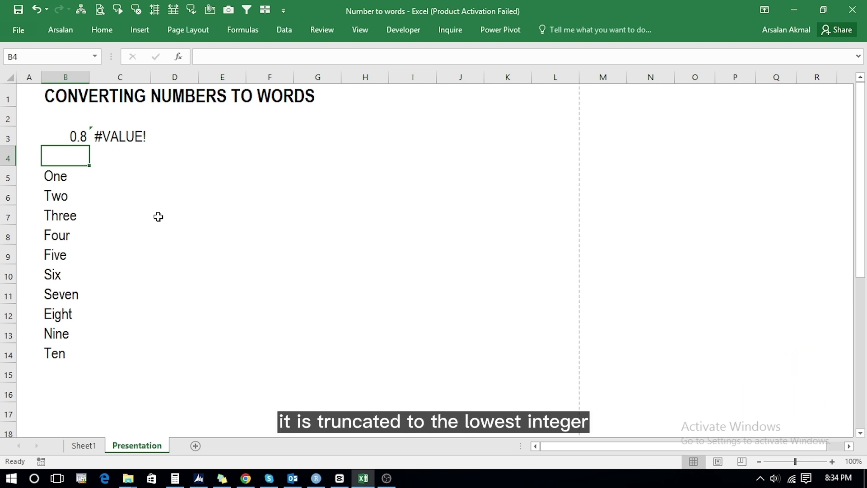
Step: Test B3 with the decimals 1.2, 5.5 and finally 9.9
{"action": "key", "text": "Up"}
{"action": "type", "text": "1.2"}
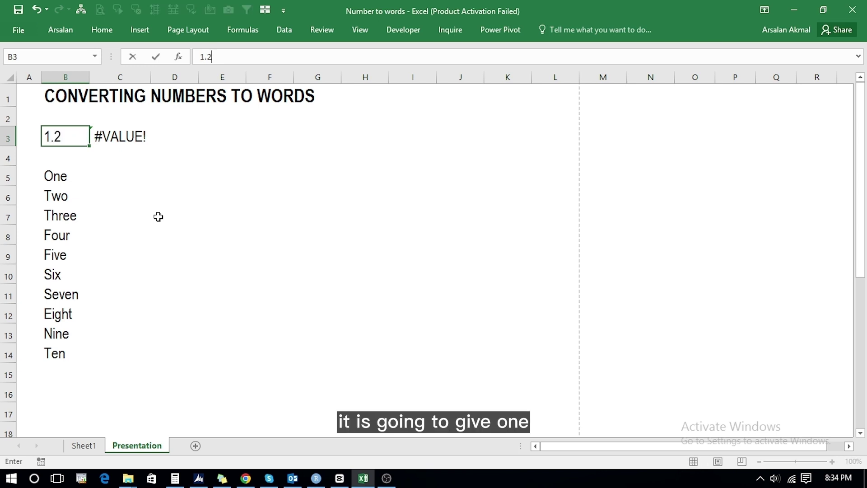
{"action": "key", "text": "Return"}
{"action": "key", "text": "Up"}
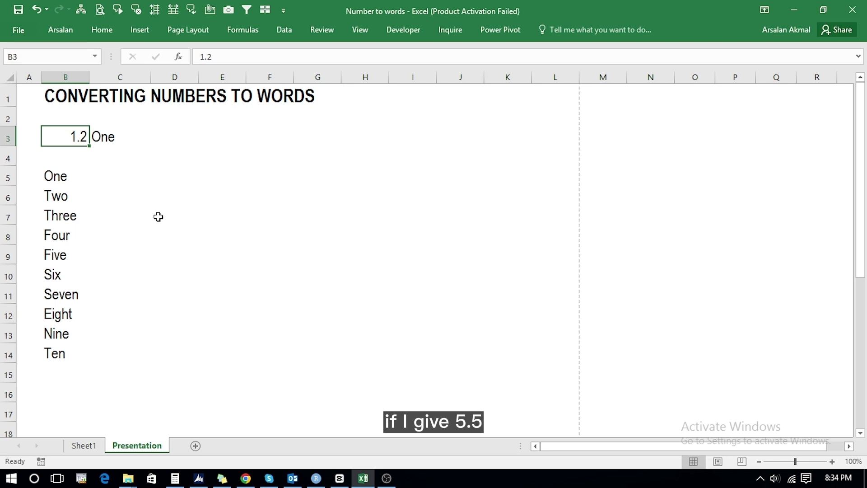
{"action": "type", "text": "5.5"}
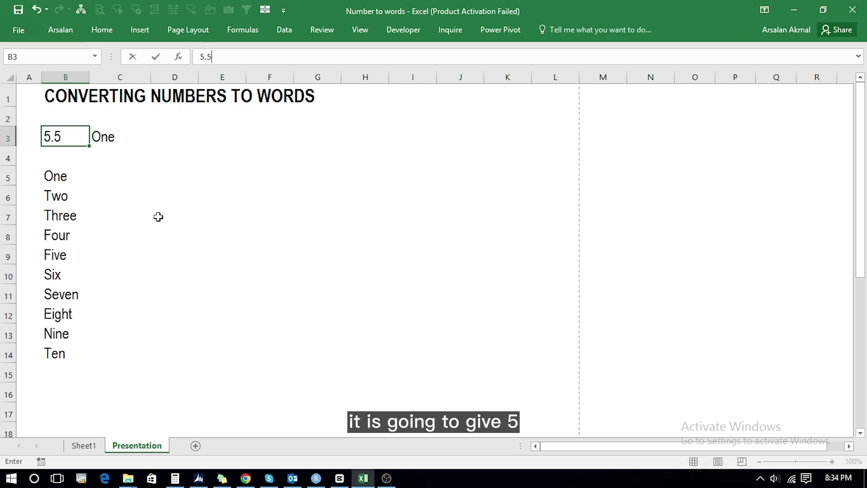
{"action": "key", "text": "Return"}
{"action": "key", "text": "Up"}
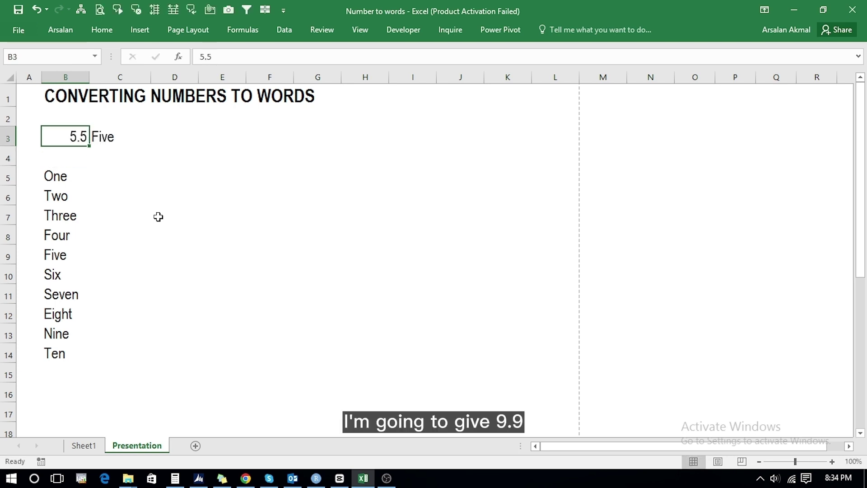
{"action": "type", "text": "9.9"}
{"action": "key", "text": "Return"}
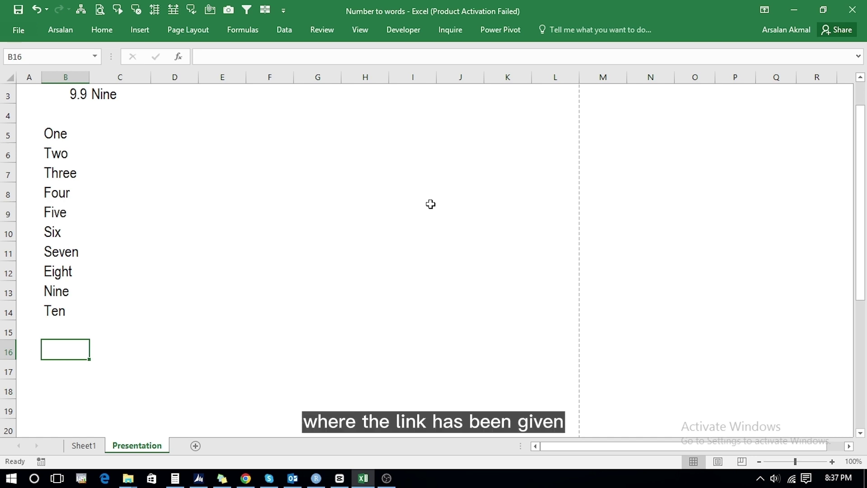
Step: Copy the entire SpellNumber code block from the Convert numbers into words page
{"action": "key", "text": "Down"}
{"action": "key", "text": "Up"}
{"action": "key", "text": "alt+Tab"}
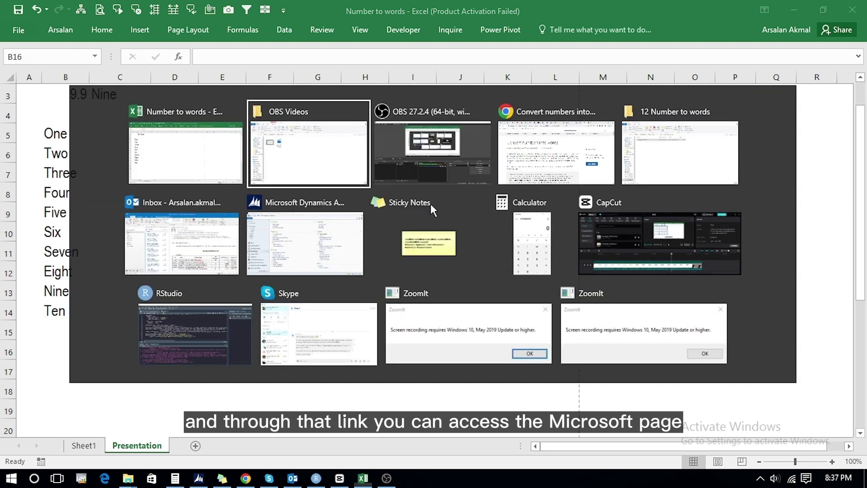
{"action": "key", "text": "Tab"}
{"action": "key", "text": "Tab"}
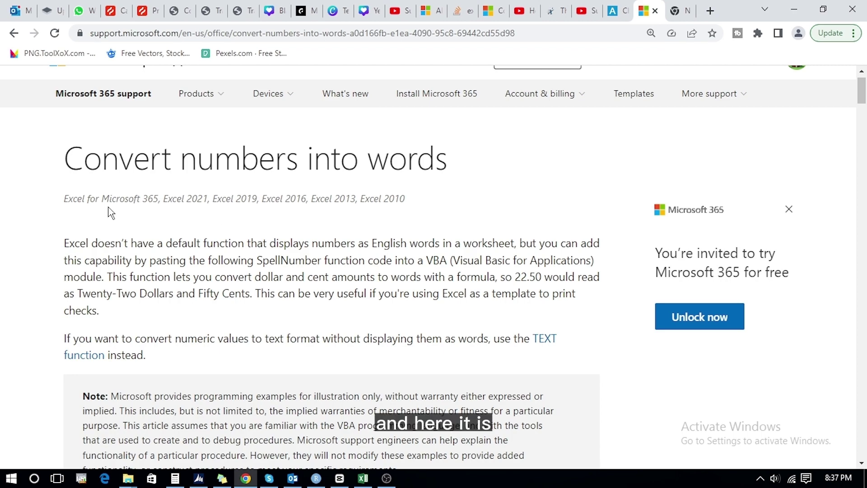
{"action": "scroll", "coordinate": [2, 235], "scroll_direction": "down", "scroll_amount": 10}
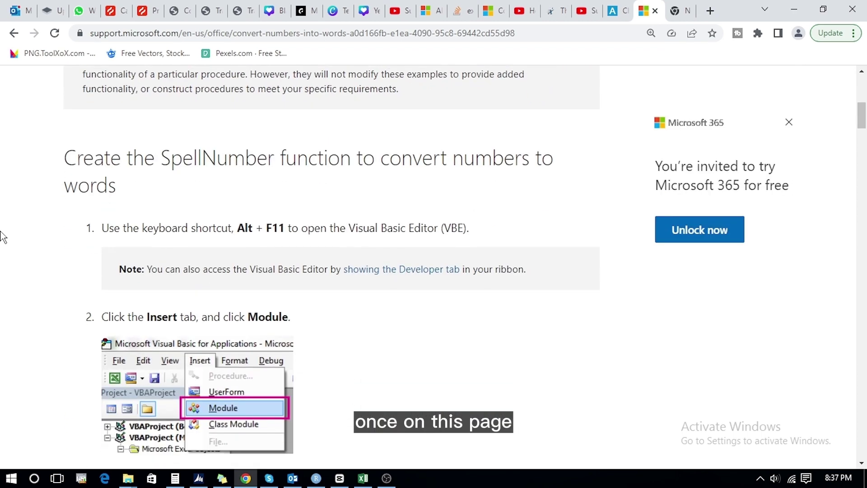
{"action": "scroll", "coordinate": [3, 236], "scroll_direction": "down", "scroll_amount": 5}
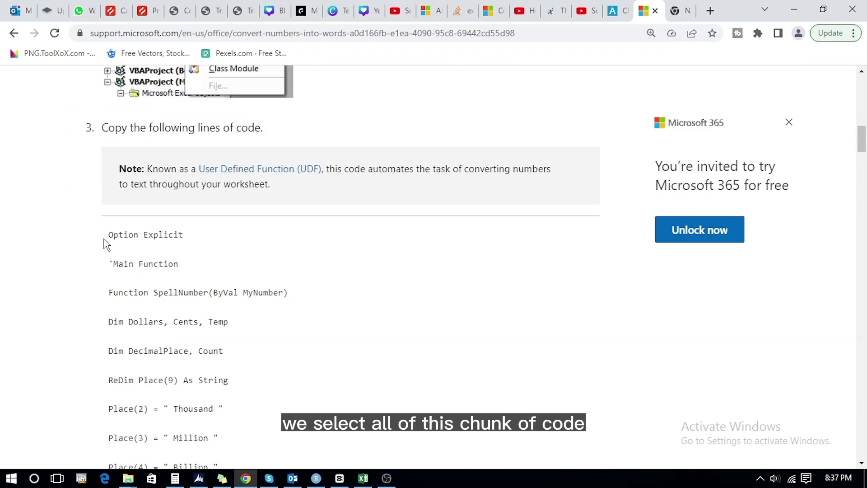
{"action": "left_click_drag", "start_coordinate": [109, 234], "coordinate": [183, 364]}
{"action": "left_click_drag", "start_coordinate": [110, 233], "coordinate": [239, 420]}
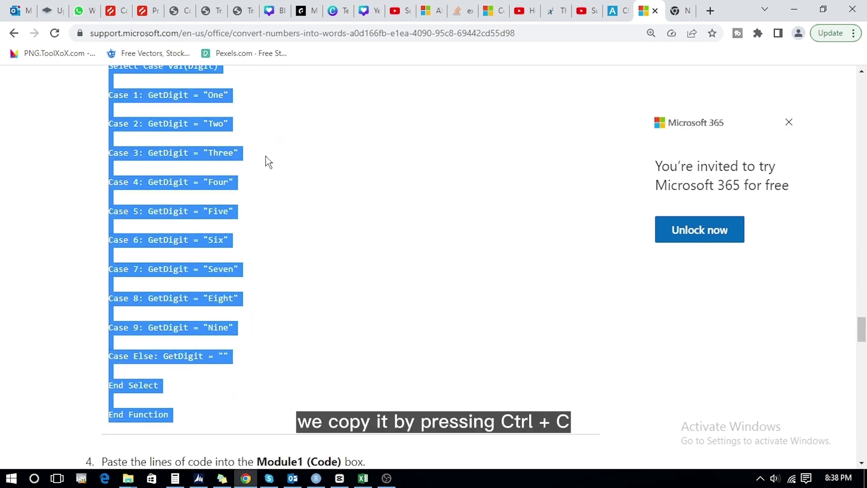
{"action": "key", "text": "alt+Tab"}
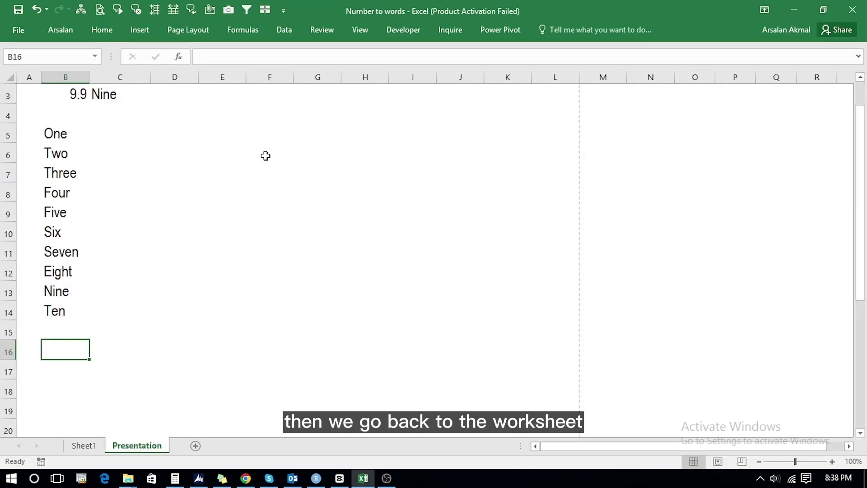
Step: Insert a new VBA module and paste the SpellNumber code over Option Explicit
{"action": "left_click", "coordinate": [251, 225]}
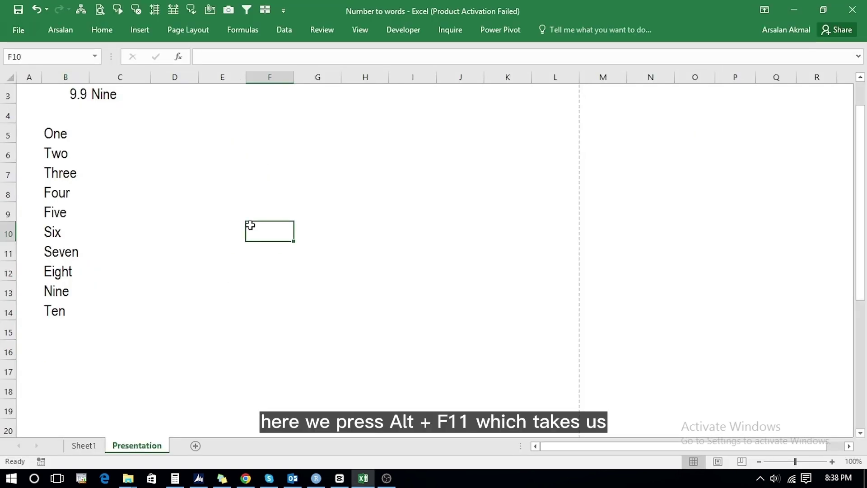
{"action": "key", "text": "alt+F11"}
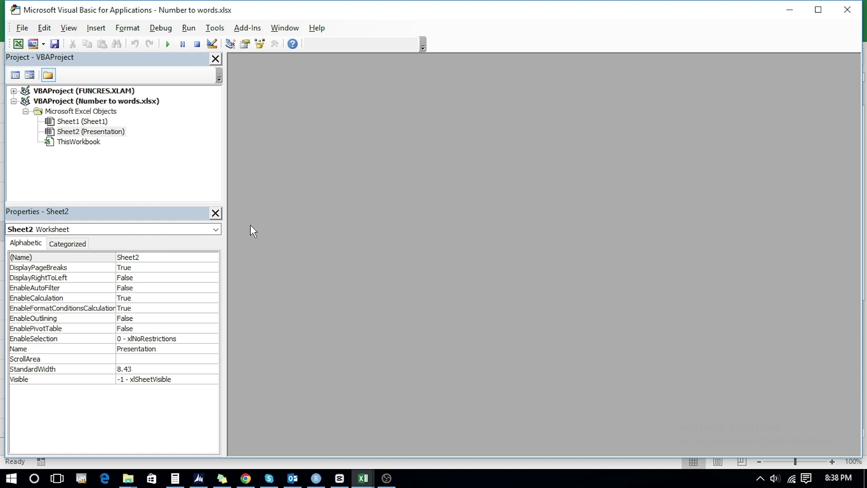
{"action": "left_click", "coordinate": [97, 28]}
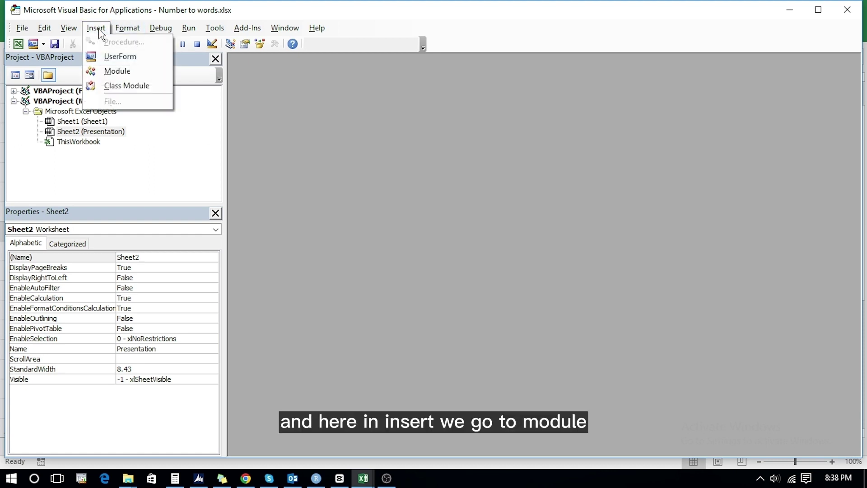
{"action": "left_click", "coordinate": [112, 73]}
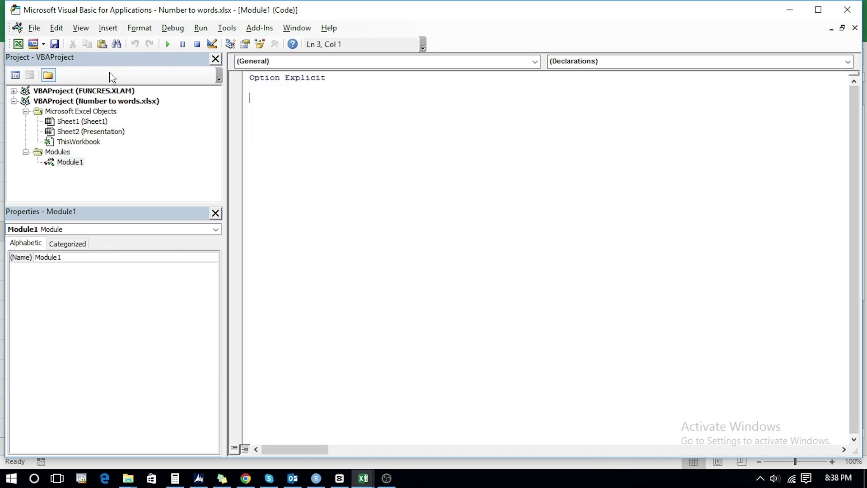
{"action": "key", "text": "ctrl+a"}
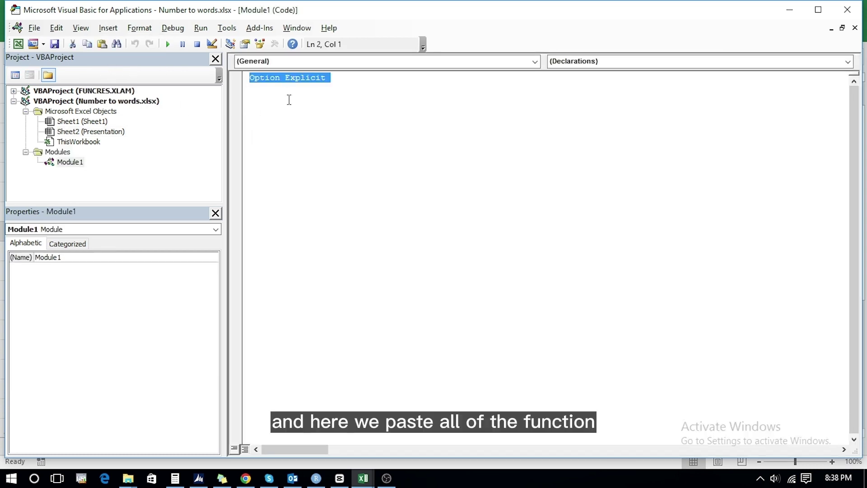
{"action": "key", "text": "ctrl+v"}
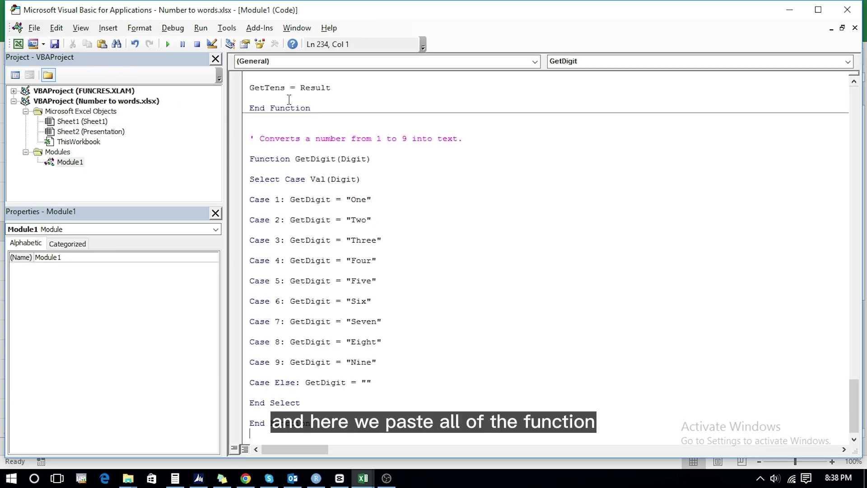
Step: Fix the Cents line in SpellNumber by moving the trailing "00", 2)) onto the next line
{"action": "left_click", "coordinate": [289, 130]}
{"action": "key", "text": "Down"}
{"action": "key", "text": "Down"}
{"action": "key", "text": "Down"}
{"action": "key", "text": "Down"}
{"action": "key", "text": "Down"}
{"action": "key", "text": "Down"}
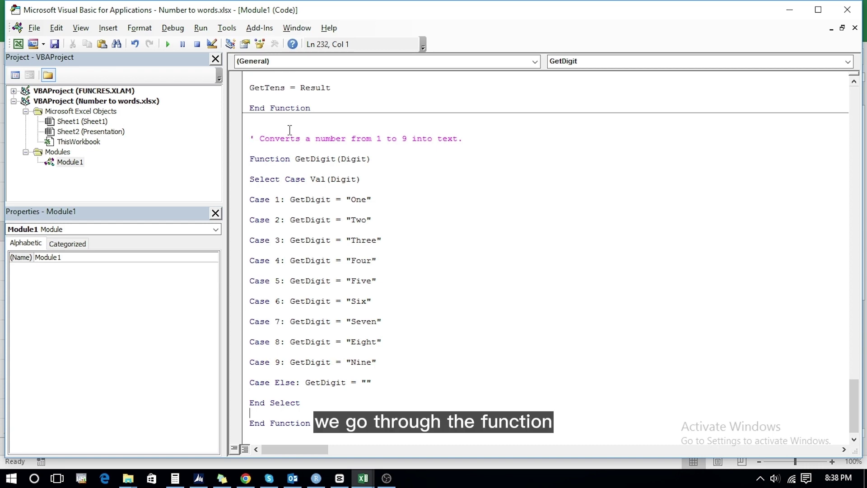
{"action": "key", "text": "Down"}
{"action": "key", "text": "Down"}
{"action": "key", "text": "Down"}
{"action": "key", "text": "Page_Up"}
{"action": "key", "text": "Page_Up"}
{"action": "key", "text": "Page_Up"}
{"action": "key", "text": "Page_Up"}
{"action": "key", "text": "Page_Up"}
{"action": "key", "text": "Page_Up"}
{"action": "key", "text": "Page_Up"}
{"action": "key", "text": "Page_Up"}
{"action": "key", "text": "Page_Up"}
{"action": "key", "text": "Page_Up"}
{"action": "key", "text": "Page_Up"}
{"action": "key", "text": "Page_Up"}
{"action": "key", "text": "Page_Up"}
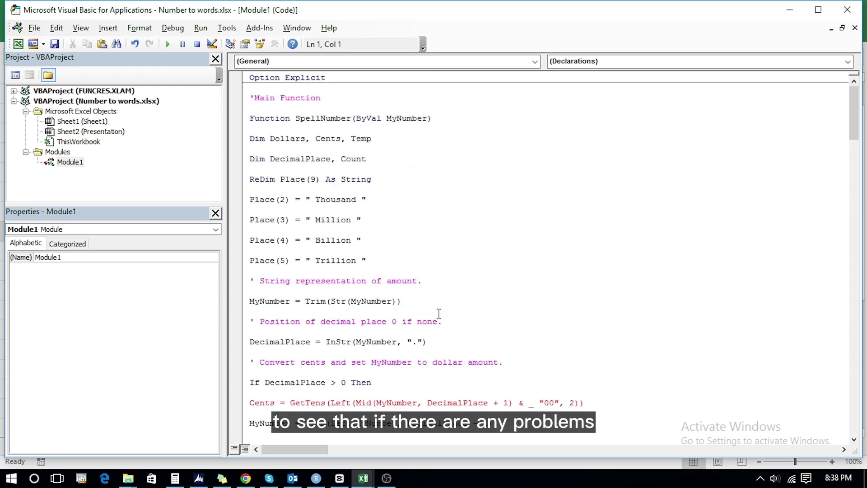
{"action": "left_click", "coordinate": [529, 402]}
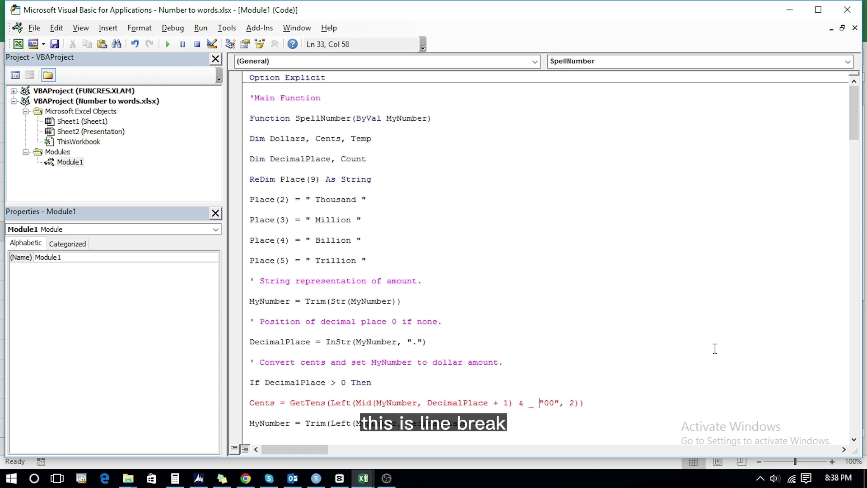
{"action": "key", "text": "Return"}
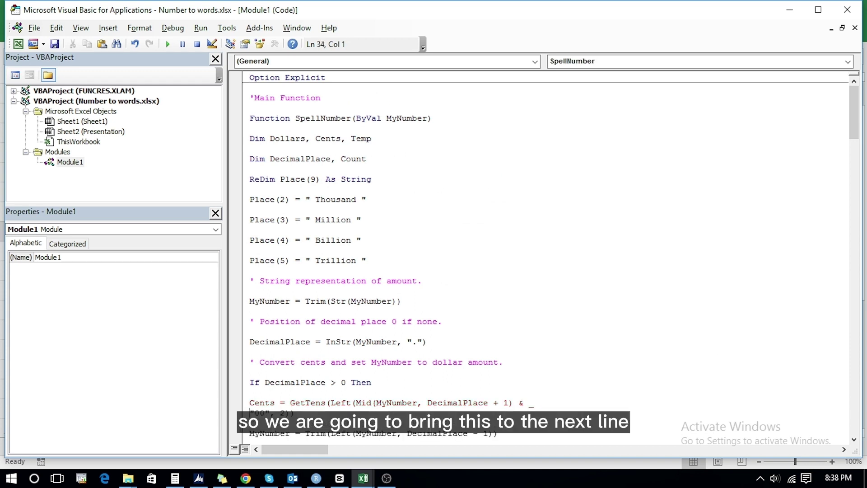
Step: Rejoin GetTens' split GetDigit line by deleting the blank line, then return to Excel
{"action": "key", "text": "Down"}
{"action": "key", "text": "Down"}
{"action": "key", "text": "Down"}
{"action": "key", "text": "Down"}
{"action": "key", "text": "Down"}
{"action": "key", "text": "Down"}
{"action": "key", "text": "Down"}
{"action": "key", "text": "Down"}
{"action": "key", "text": "Down"}
{"action": "key", "text": "Down"}
{"action": "key", "text": "Down"}
{"action": "key", "text": "Down"}
{"action": "key", "text": "Down"}
{"action": "key", "text": "Down"}
{"action": "key", "text": "Down"}
{"action": "key", "text": "Down"}
{"action": "key", "text": "Down"}
{"action": "key", "text": "Down"}
{"action": "key", "text": "Down"}
{"action": "key", "text": "Down"}
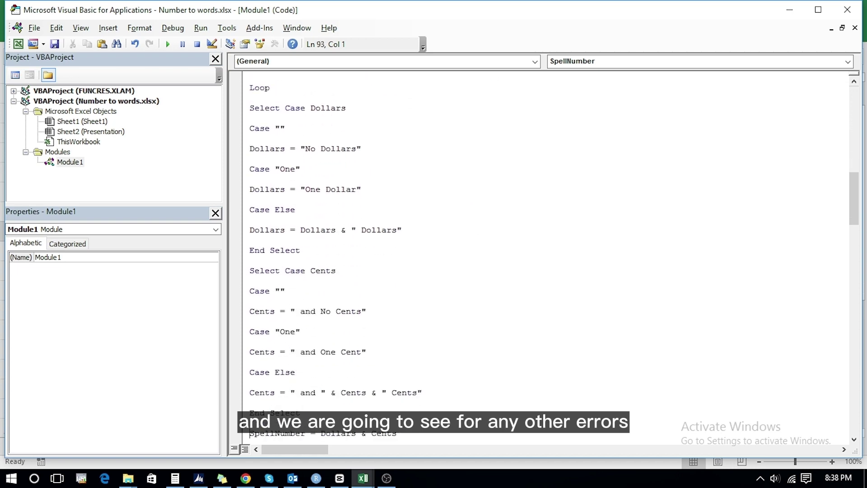
{"action": "key", "text": "Down"}
{"action": "key", "text": "Down"}
{"action": "key", "text": "Down"}
{"action": "key", "text": "Down"}
{"action": "key", "text": "Down"}
{"action": "key", "text": "Down"}
{"action": "key", "text": "Down"}
{"action": "key", "text": "Down"}
{"action": "key", "text": "Down"}
{"action": "key", "text": "Down"}
{"action": "key", "text": "Down"}
{"action": "key", "text": "Down"}
{"action": "key", "text": "Down"}
{"action": "key", "text": "Down"}
{"action": "key", "text": "Down"}
{"action": "key", "text": "Down"}
{"action": "key", "text": "Down"}
{"action": "key", "text": "Down"}
{"action": "key", "text": "Down"}
{"action": "key", "text": "Down"}
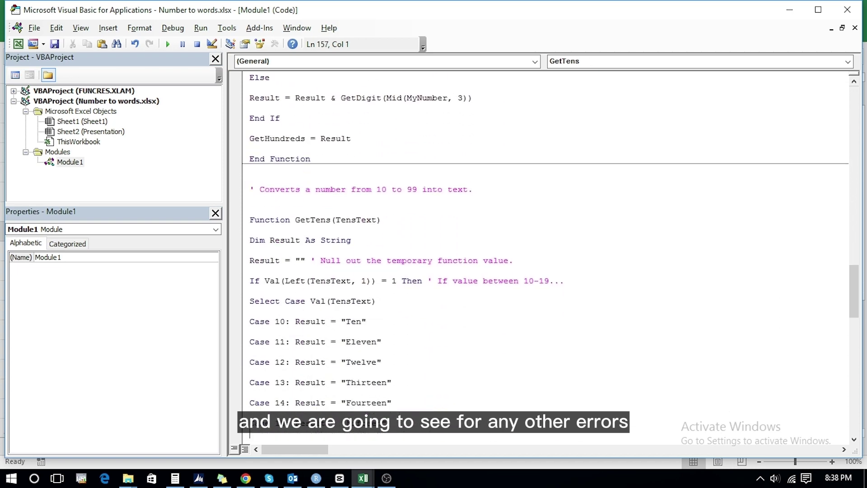
{"action": "key", "text": "Down"}
{"action": "key", "text": "Down"}
{"action": "key", "text": "Down"}
{"action": "key", "text": "Down"}
{"action": "key", "text": "Down"}
{"action": "key", "text": "Down"}
{"action": "key", "text": "Down"}
{"action": "key", "text": "Down"}
{"action": "key", "text": "Down"}
{"action": "key", "text": "Down"}
{"action": "key", "text": "Down"}
{"action": "key", "text": "Down"}
{"action": "key", "text": "Down"}
{"action": "key", "text": "Down"}
{"action": "key", "text": "Down"}
{"action": "key", "text": "Down"}
{"action": "key", "text": "Down"}
{"action": "key", "text": "End"}
{"action": "key", "text": "Right"}
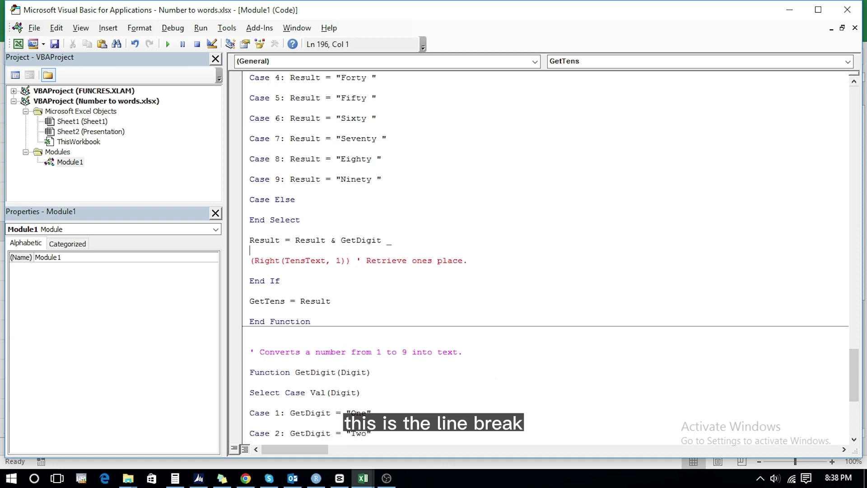
{"action": "key", "text": "Delete"}
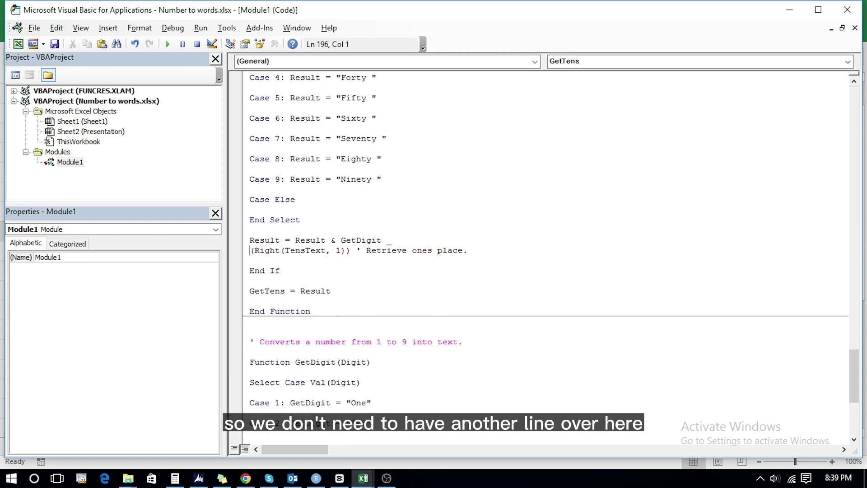
{"action": "key", "text": "Down"}
{"action": "key", "text": "Down"}
{"action": "key", "text": "Down"}
{"action": "key", "text": "Down"}
{"action": "key", "text": "Down"}
{"action": "key", "text": "Down"}
{"action": "key", "text": "Down"}
{"action": "key", "text": "Down"}
{"action": "key", "text": "Down"}
{"action": "key", "text": "Down"}
{"action": "key", "text": "Down"}
{"action": "key", "text": "Down"}
{"action": "key", "text": "Down"}
{"action": "key", "text": "Down"}
{"action": "key", "text": "Down"}
{"action": "key", "text": "Down"}
{"action": "key", "text": "Down"}
{"action": "key", "text": "Down"}
{"action": "key", "text": "Down"}
{"action": "key", "text": "Down"}
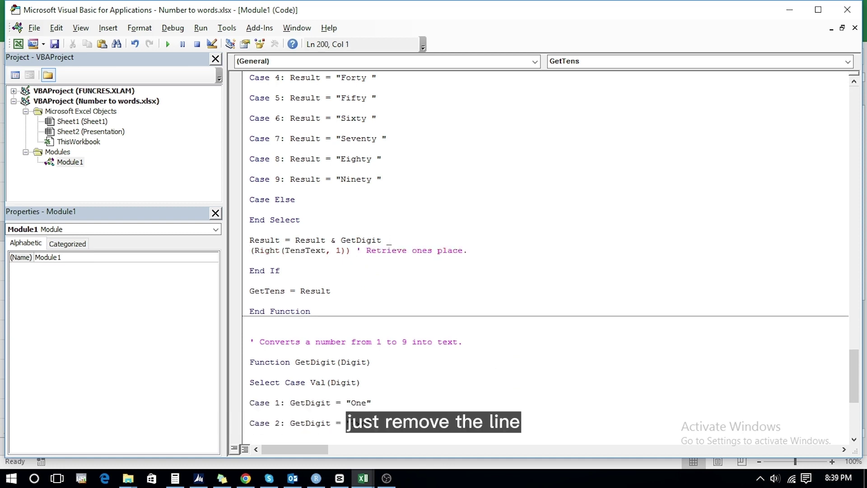
{"action": "key", "text": "ctrl+Up"}
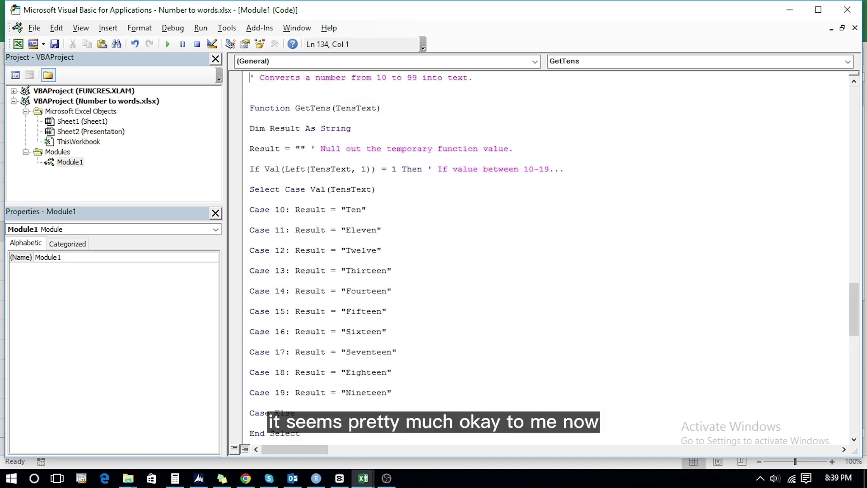
{"action": "scroll", "coordinate": [542, 253], "scroll_direction": "up", "scroll_amount": 3}
{"action": "key", "text": "alt+F11"}
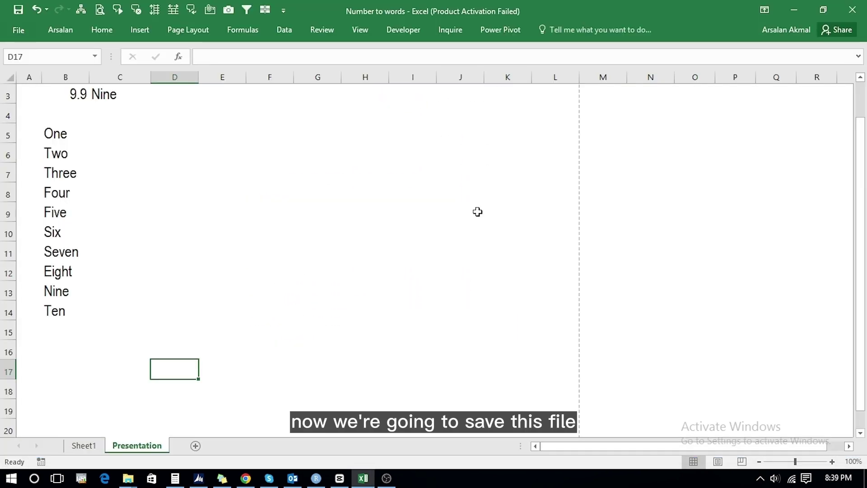
{"action": "key", "text": "alt+f"}
Step: Save the workbook as an Excel Macro-Enabled Template named Number to words
{"action": "key", "text": "a"}
{"action": "left_click", "coordinate": [148, 208]}
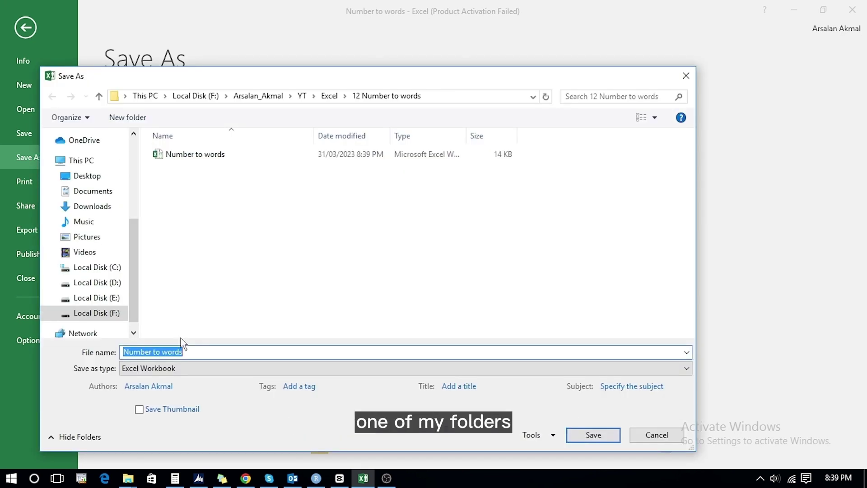
{"action": "left_click", "coordinate": [191, 375]}
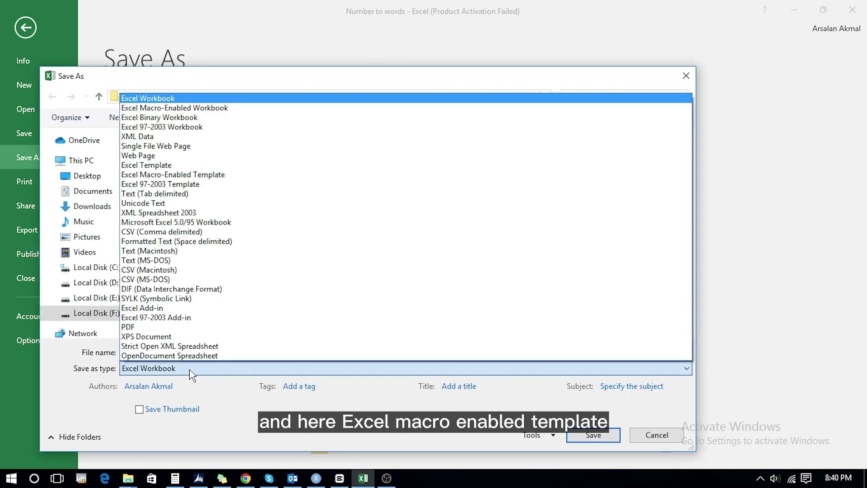
{"action": "left_click", "coordinate": [159, 176]}
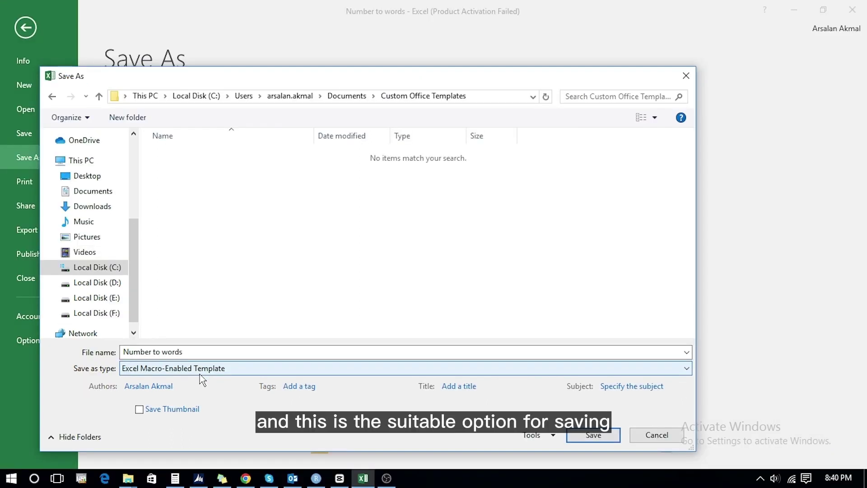
{"action": "left_click", "coordinate": [340, 352]}
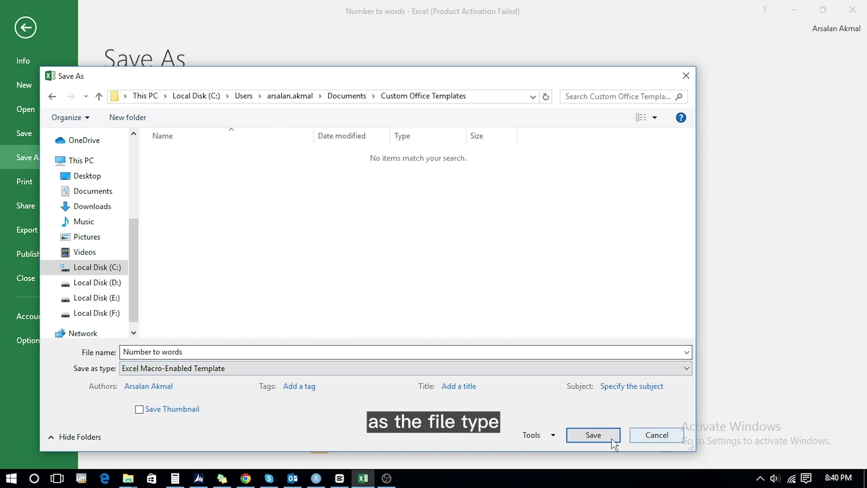
{"action": "left_click", "coordinate": [597, 435]}
{"action": "key", "text": "Left"}
{"action": "key", "text": "Up"}
{"action": "key", "text": "Up"}
{"action": "key", "text": "Up"}
{"action": "key", "text": "Up"}
{"action": "key", "text": "Up"}
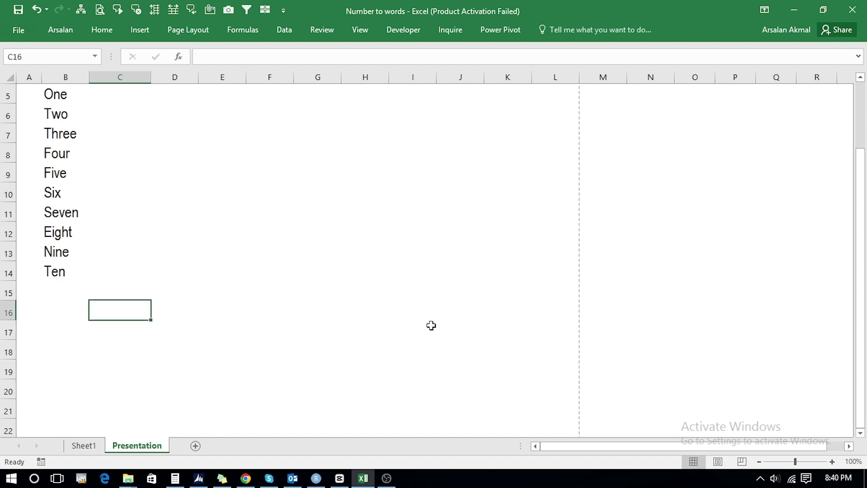
Step: Enter =SpellNumber(C15) in C16
{"action": "type", "text": "=spellNumber("}
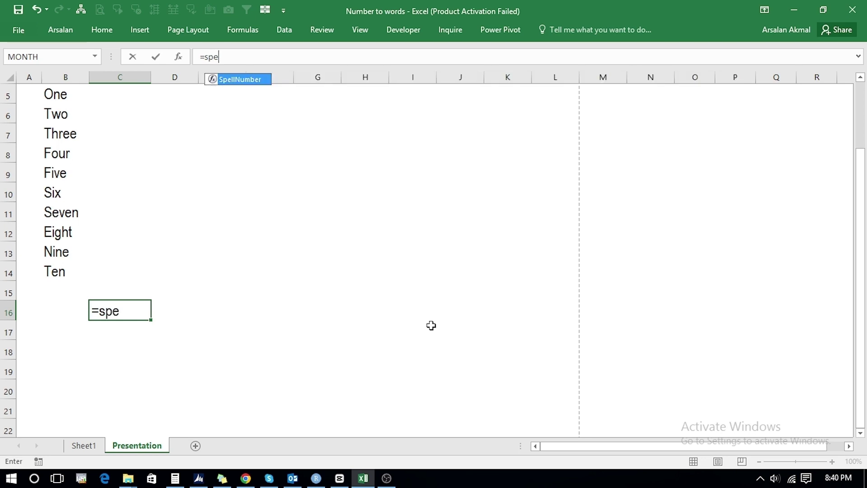
{"action": "double_click", "coordinate": [258, 80]}
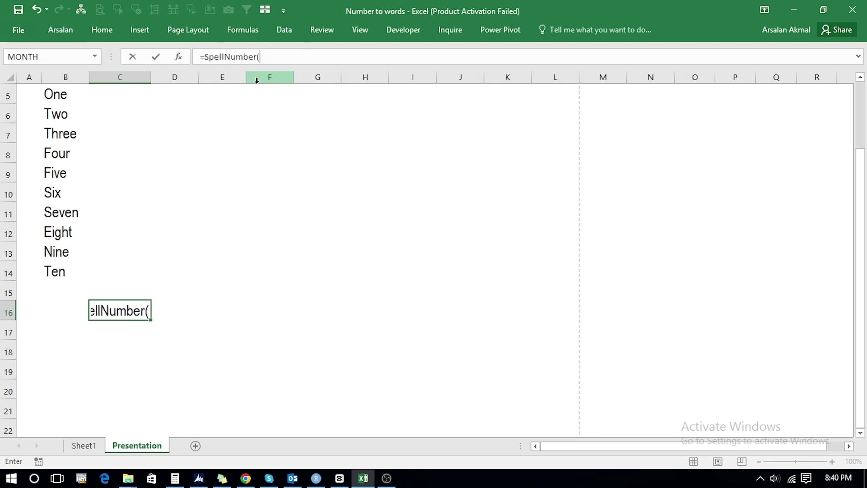
{"action": "left_click", "coordinate": [119, 288]}
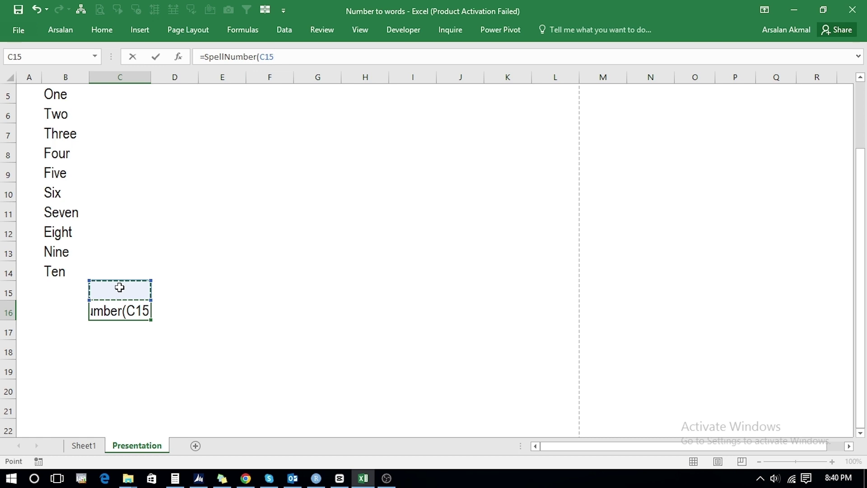
{"action": "type", "text": ")"}
{"action": "key", "text": "Return"}
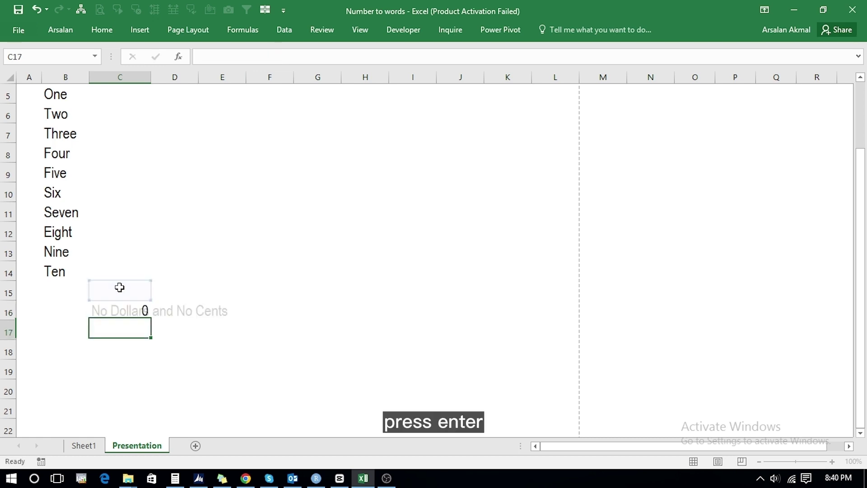
Step: Enter 1234.23, then 64848749.22 in C15 and apply Comma Style
{"action": "key", "text": "Up"}
{"action": "key", "text": "Up"}
{"action": "type", "text": "1"}
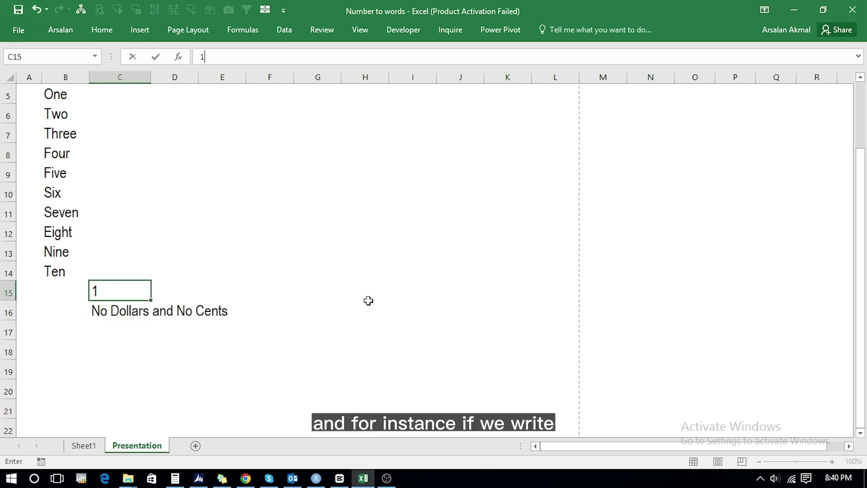
{"action": "type", "text": "234.23"}
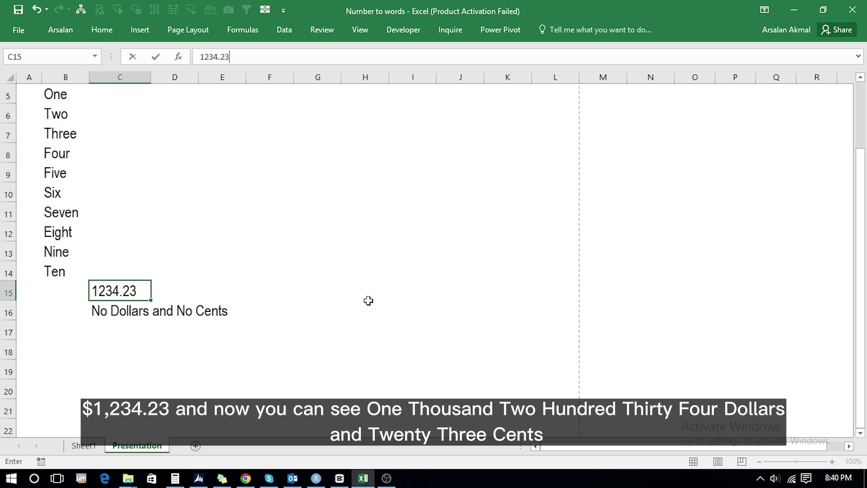
{"action": "key", "text": "Return"}
{"action": "key", "text": "Down"}
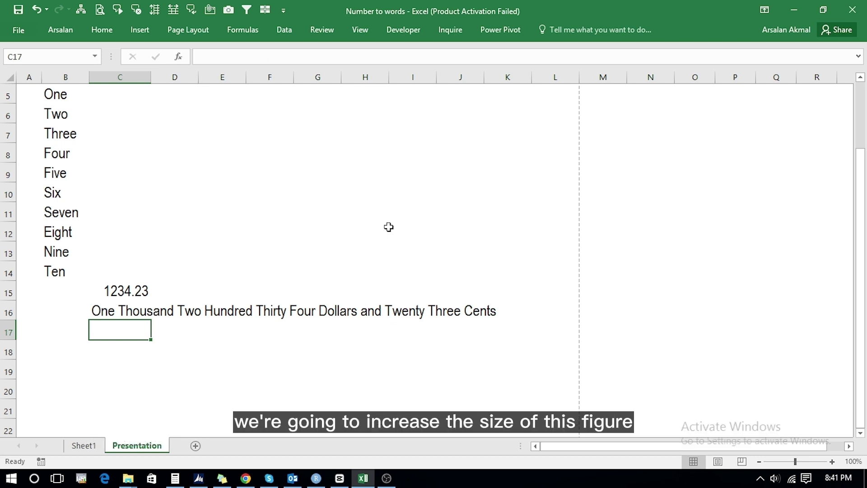
{"action": "key", "text": "Up"}
{"action": "key", "text": "Up"}
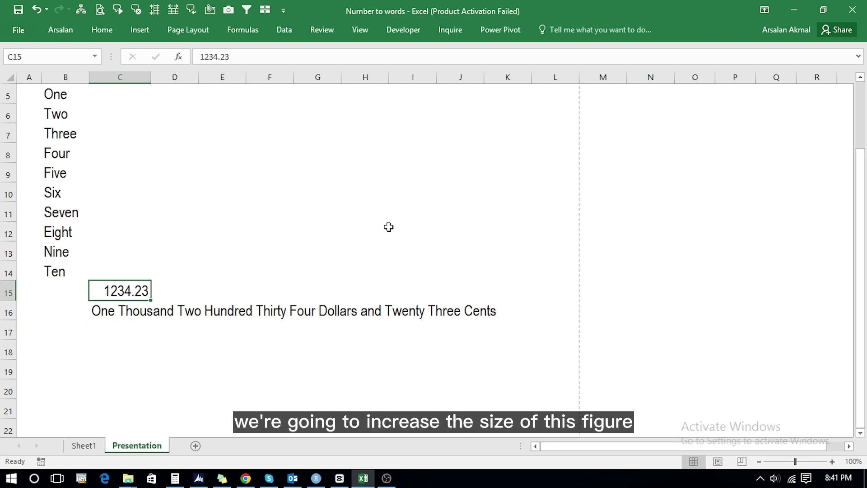
{"action": "type", "text": "64848749.22"}
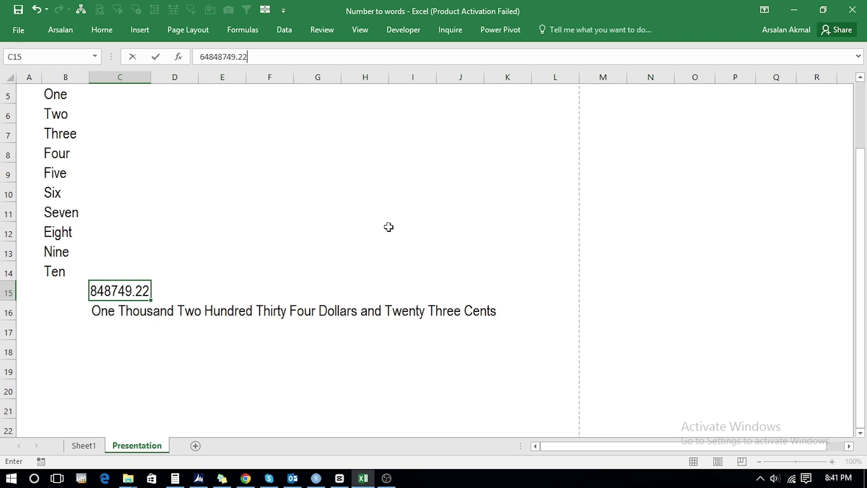
{"action": "key", "text": "Return"}
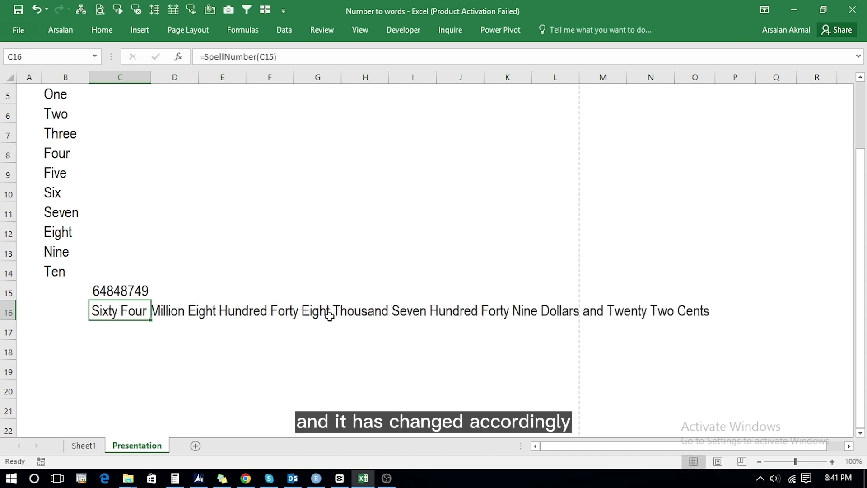
{"action": "key", "text": "Down"}
{"action": "key", "text": "Up"}
{"action": "key", "text": "Up"}
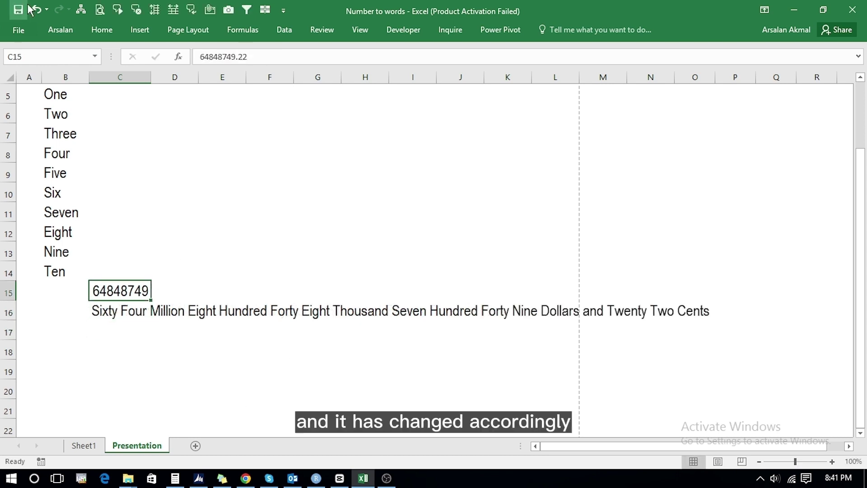
{"action": "left_click", "coordinate": [102, 29]}
{"action": "left_click", "coordinate": [444, 73]}
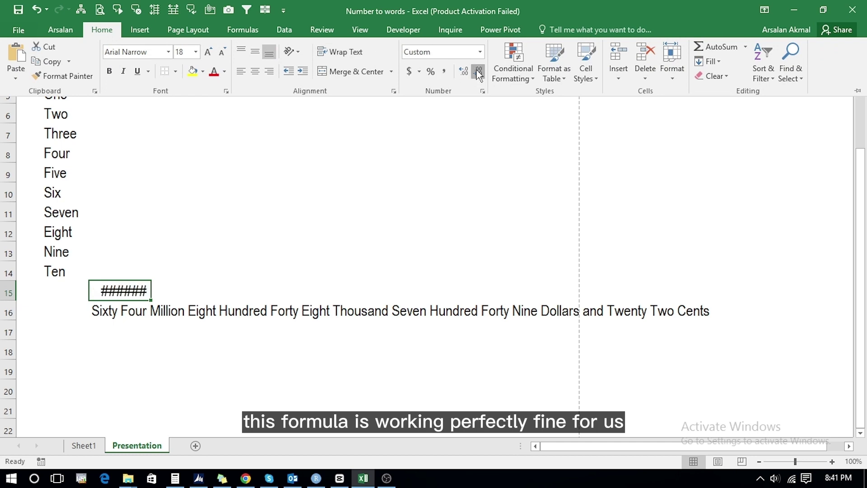
{"action": "key", "text": "Down"}
{"action": "key", "text": "Down"}
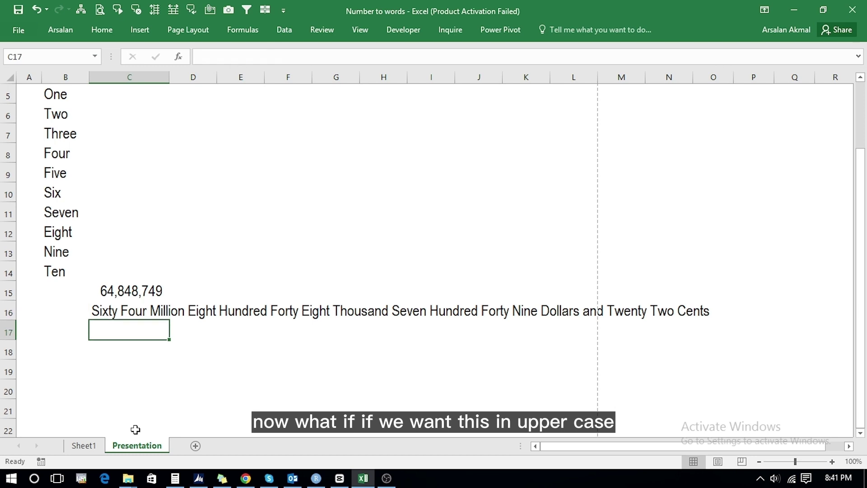
Step: Type =UPPER(SpellNumber(C15)) into C17 using autocomplete
{"action": "type", "text": "+up"}
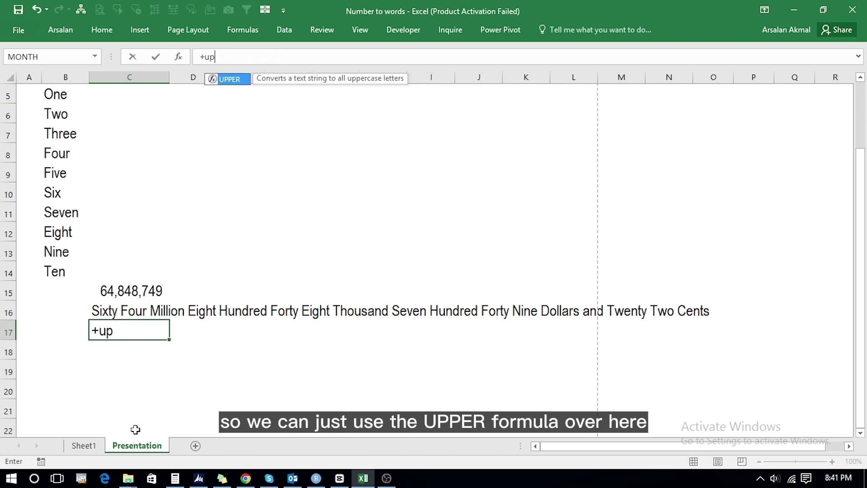
{"action": "double_click", "coordinate": [228, 80]}
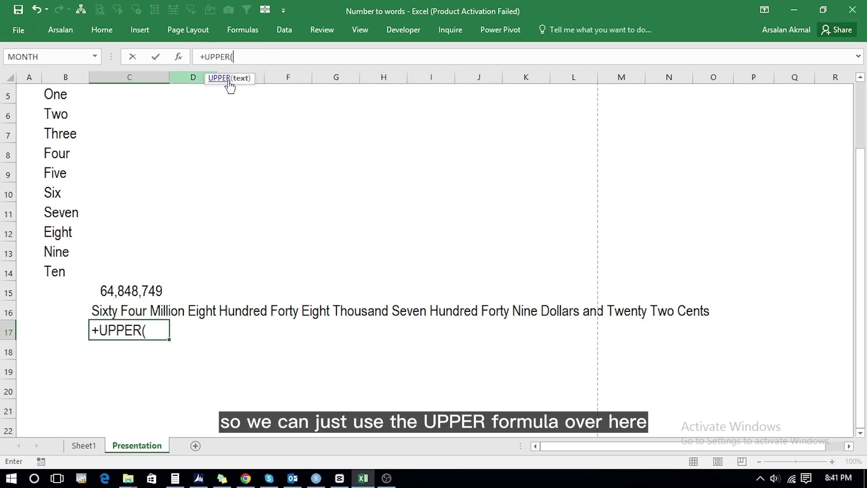
{"action": "type", "text": "spe"}
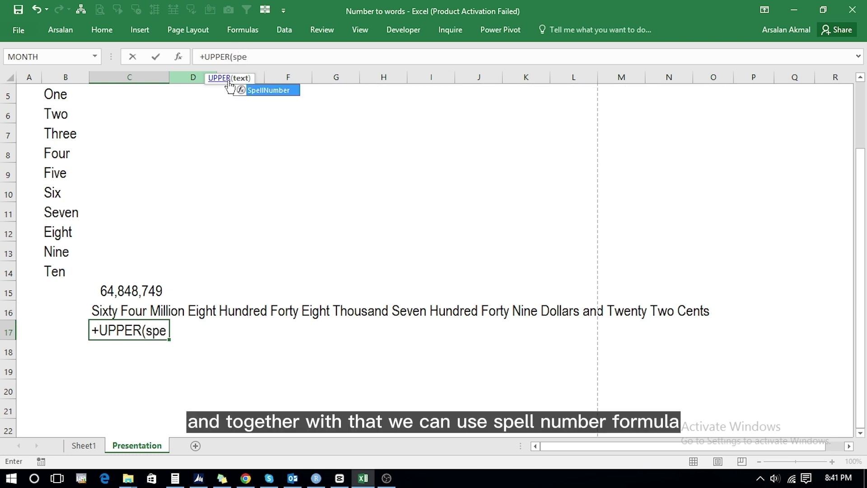
{"action": "double_click", "coordinate": [271, 90]}
{"action": "left_click", "coordinate": [119, 289]}
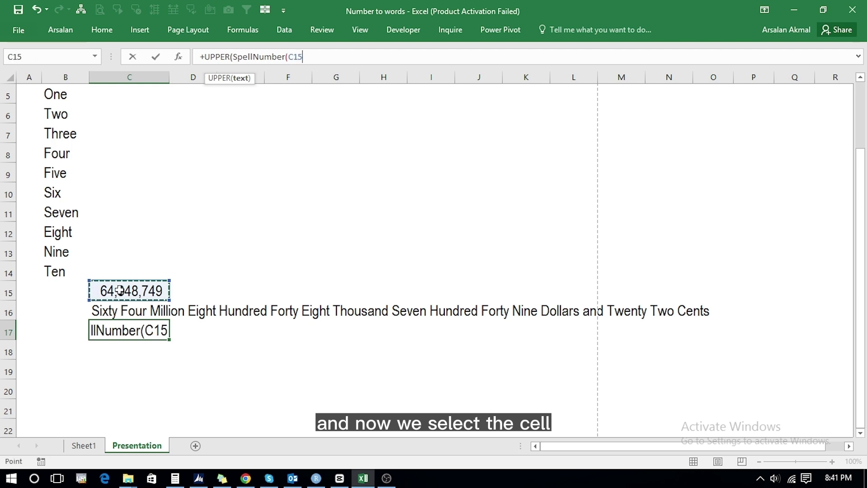
{"action": "type", "text": ")"}
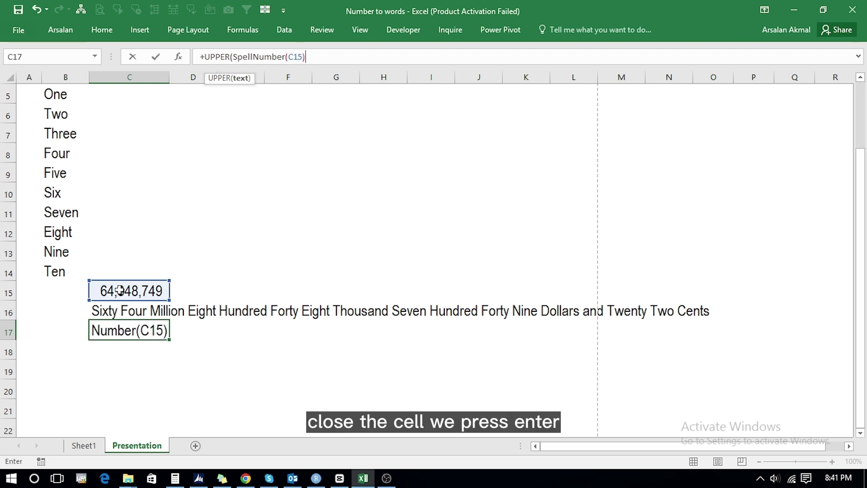
{"action": "key", "text": "Return"}
Step: Decline Excel's correction and add the missing closing parenthesis to commit the formula
{"action": "key", "text": "n"}
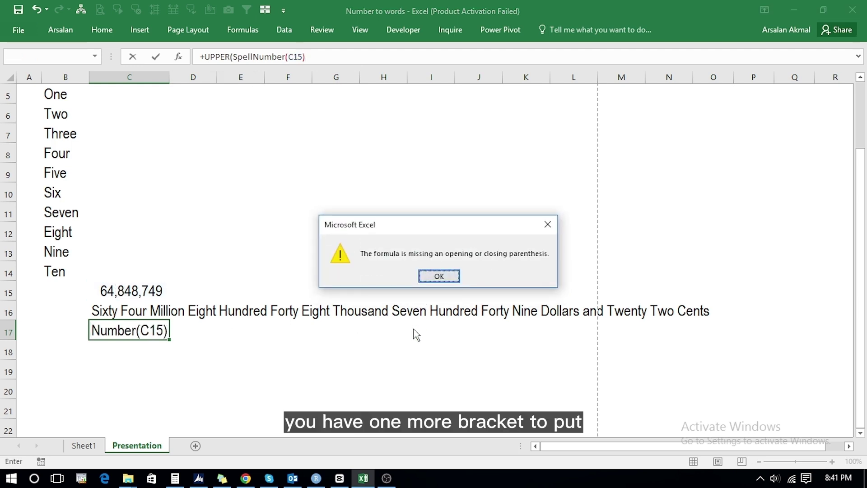
{"action": "key", "text": "Return"}
{"action": "key", "text": "End"}
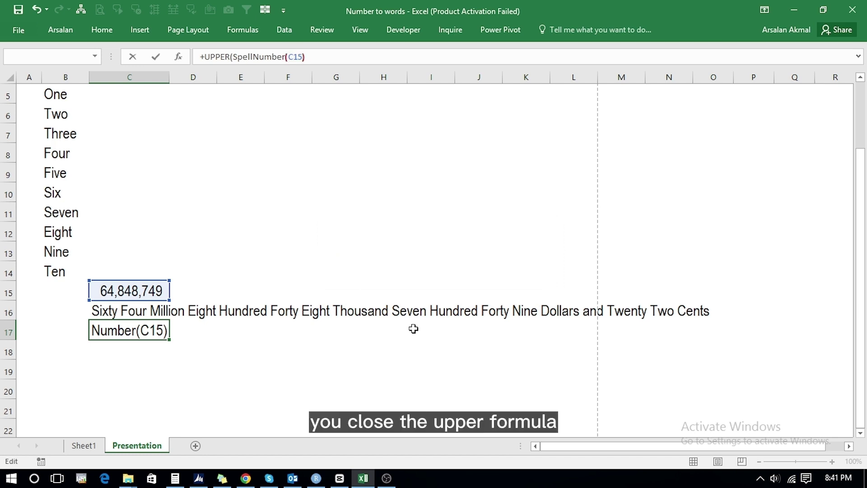
{"action": "type", "text": ")"}
{"action": "key", "text": "Return"}
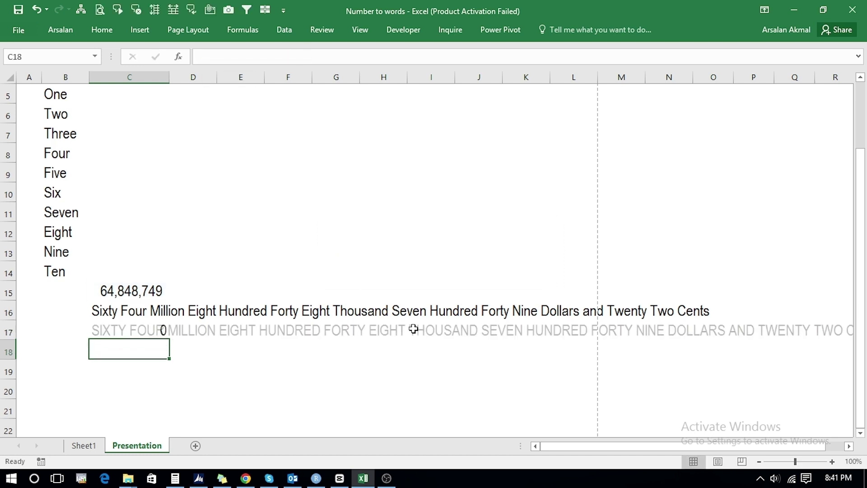
{"action": "key", "text": "Up"}
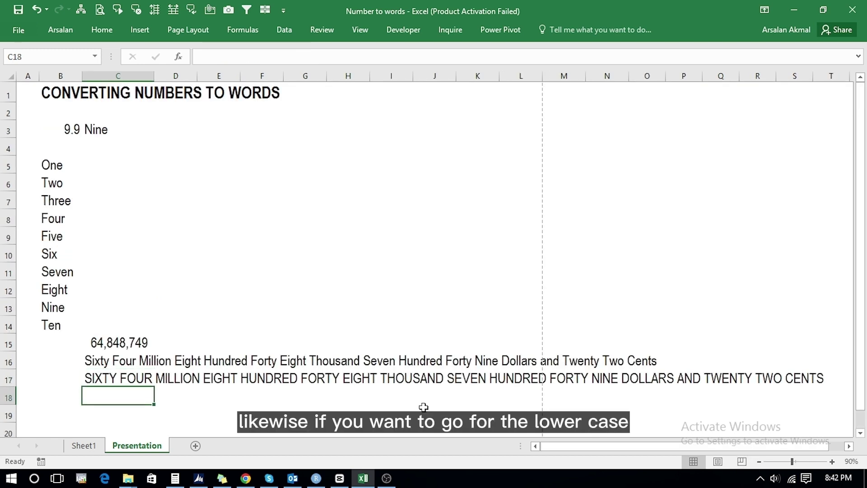
Step: Enter =LOWER(SpellNumber(C15)) in C18 so the amount is spelled in lower case
{"action": "type", "text": "+low"}
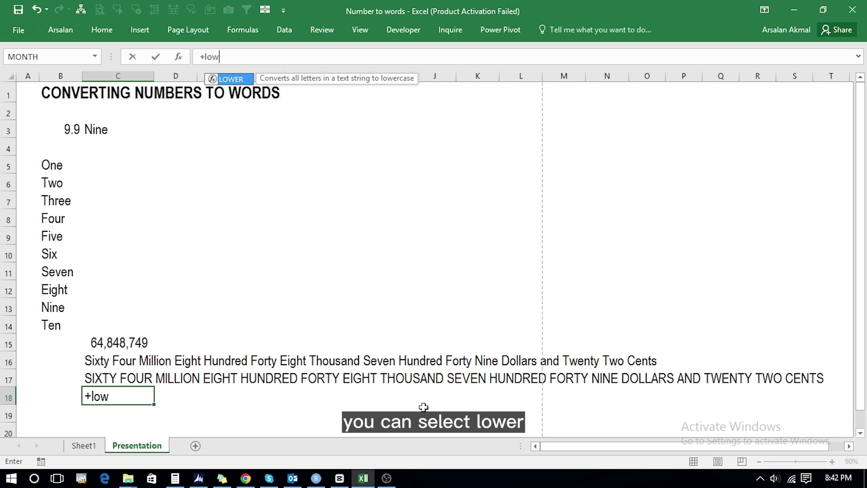
{"action": "double_click", "coordinate": [233, 80]}
{"action": "type", "text": "sp"}
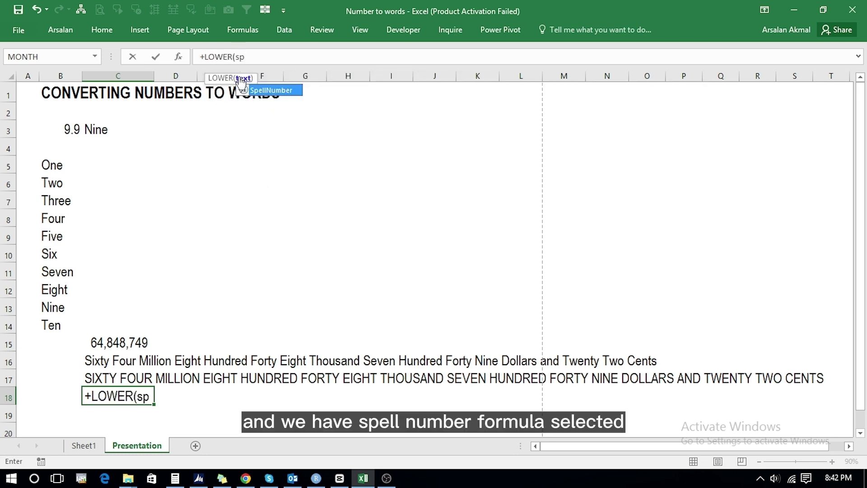
{"action": "type", "text": "e"}
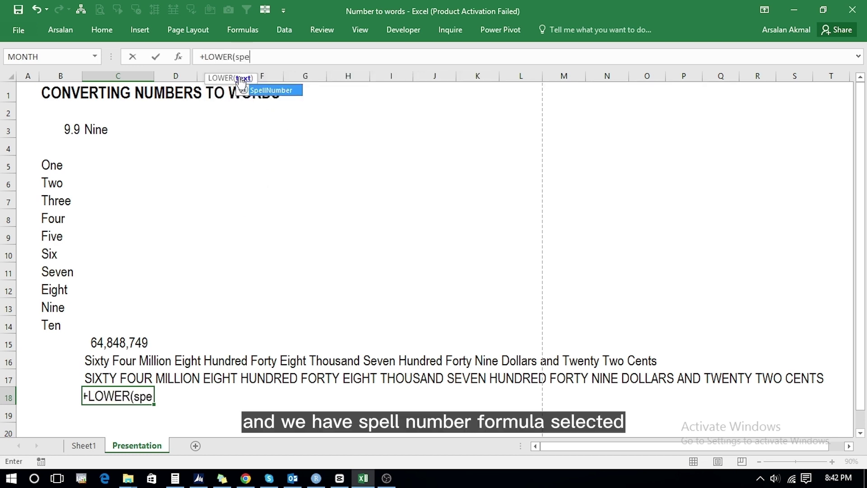
{"action": "key", "text": "Tab"}
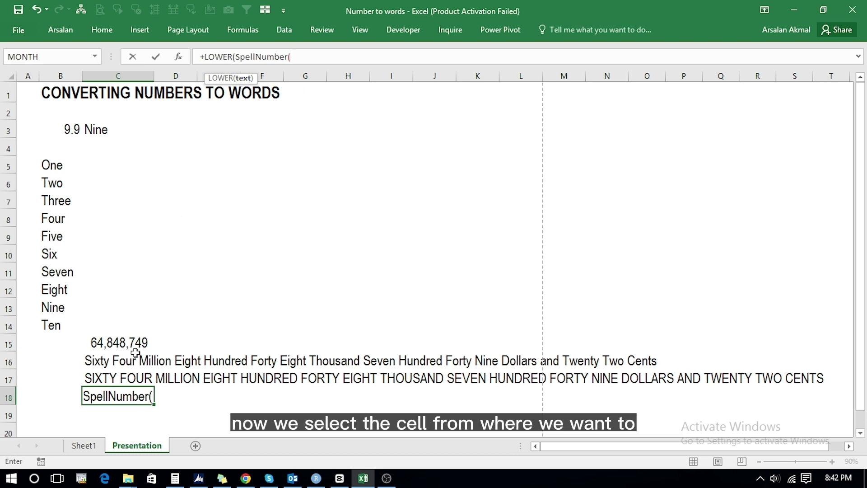
{"action": "left_click", "coordinate": [127, 342]}
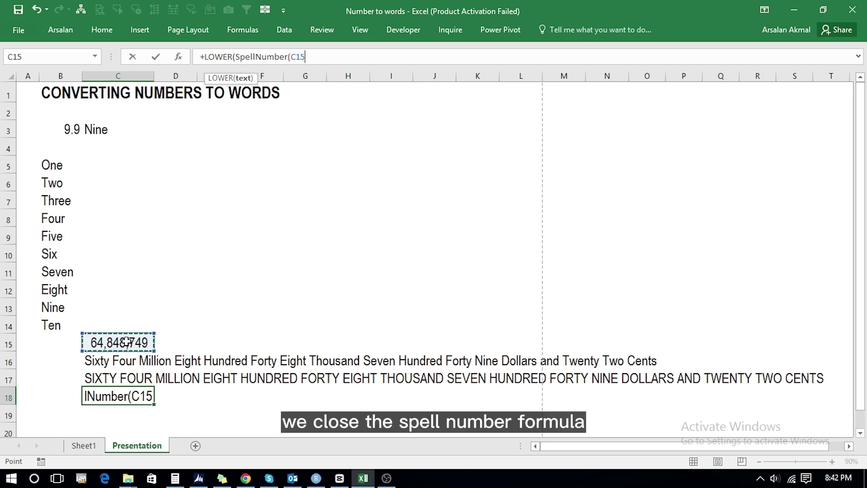
{"action": "type", "text": "))"}
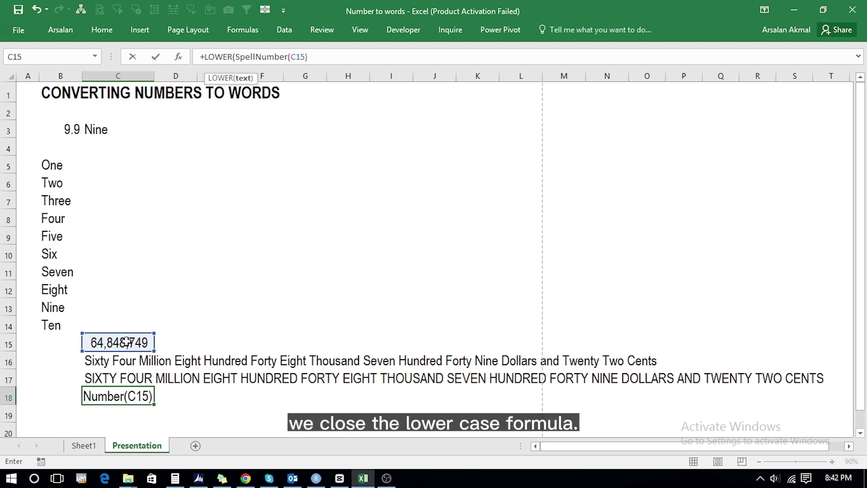
{"action": "type", "text": ")"}
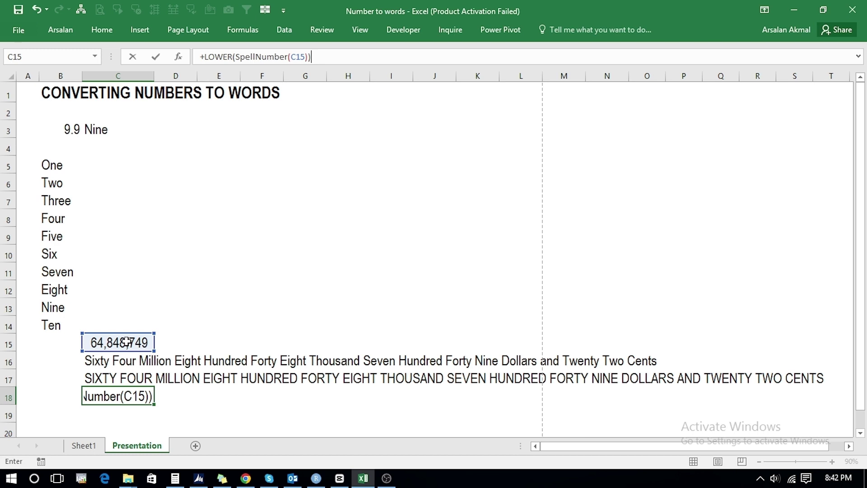
{"action": "key", "text": "Return"}
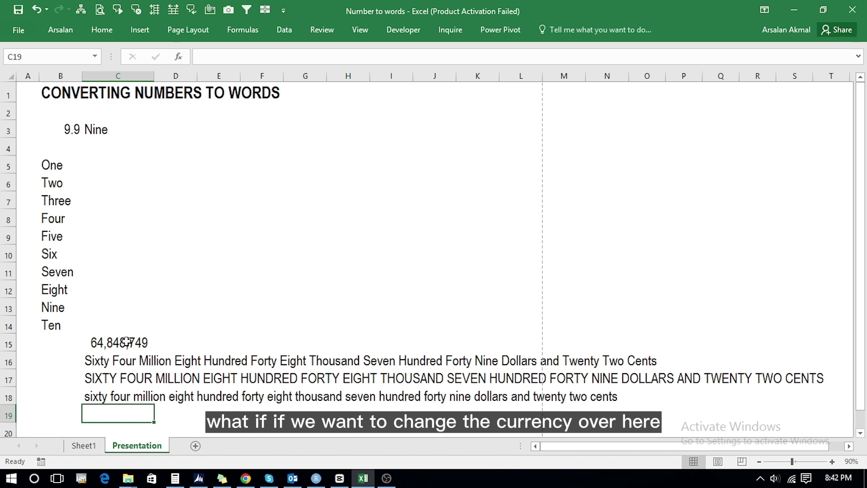
{"action": "left_click", "coordinate": [98, 359]}
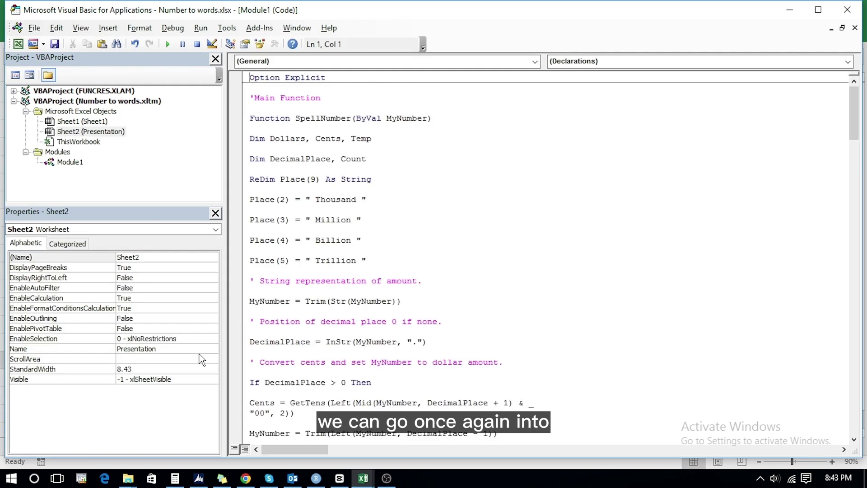
Step: Replace all 11 occurrences of Dollars with Euros in the SpellNumber module code
{"action": "left_click", "coordinate": [451, 235]}
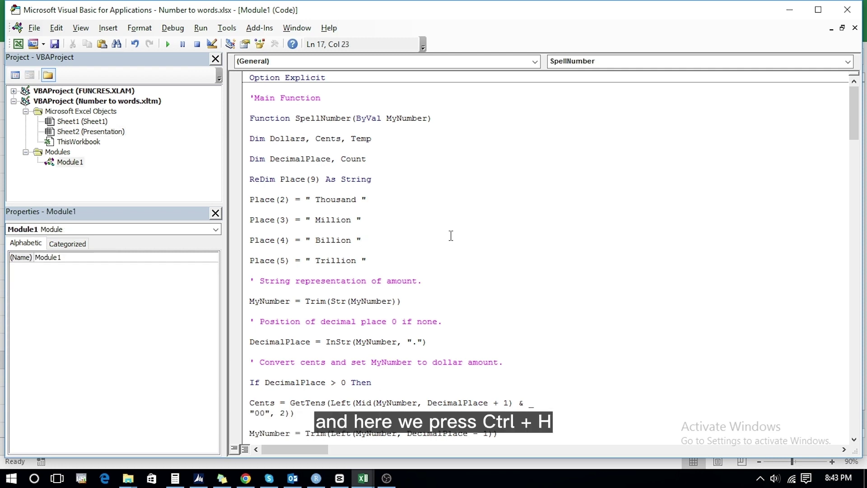
{"action": "key", "text": "ctrl+h"}
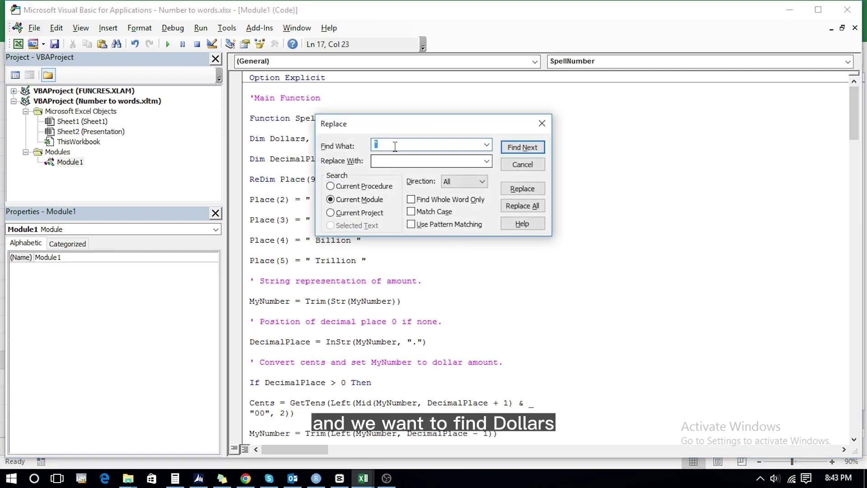
{"action": "left_click_drag", "start_coordinate": [403, 128], "coordinate": [490, 135]}
{"action": "type", "text": "dollars"}
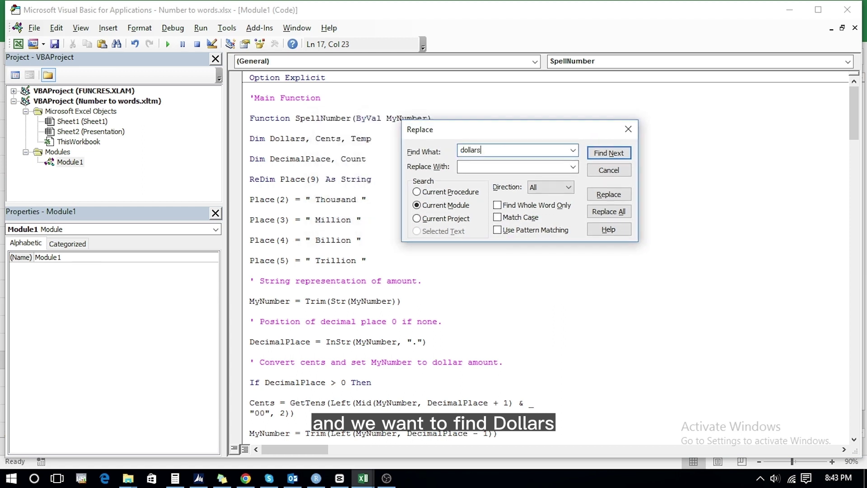
{"action": "key", "text": "Return"}
{"action": "key", "text": "Tab"}
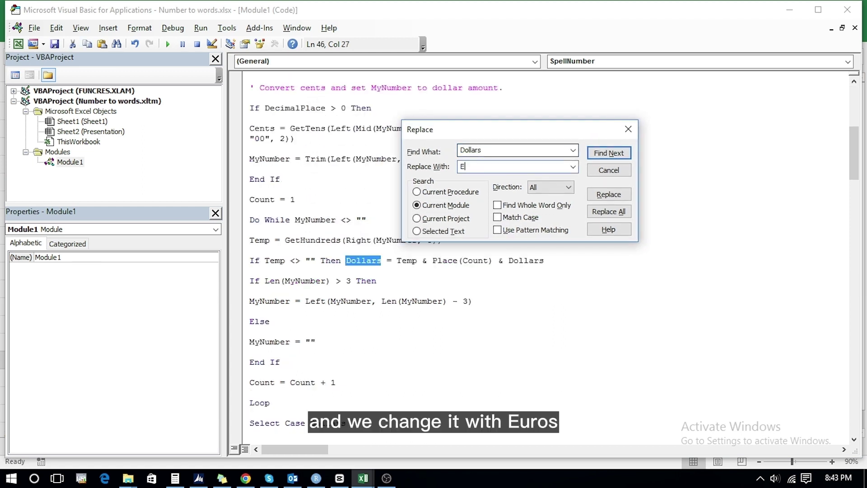
{"action": "type", "text": "Euros"}
{"action": "left_click", "coordinate": [609, 211]}
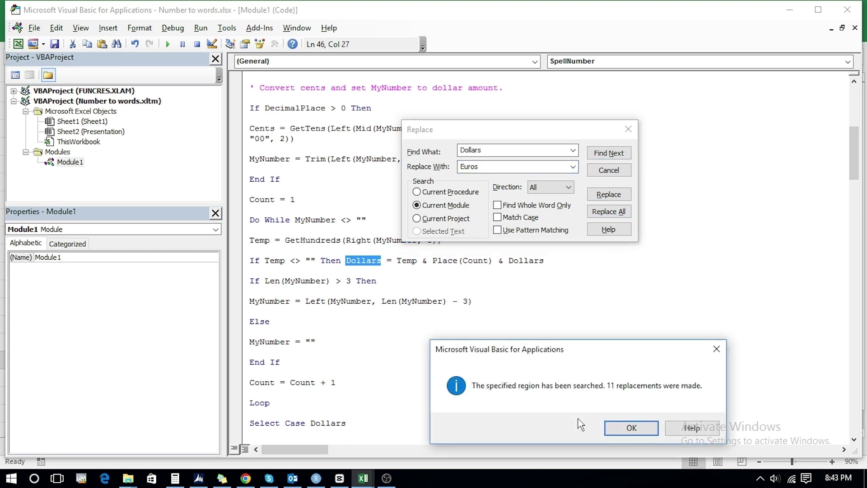
{"action": "left_click", "coordinate": [625, 428]}
Step: Save the edited macro and close the VBA editor, returning to Excel
{"action": "left_click", "coordinate": [628, 129]}
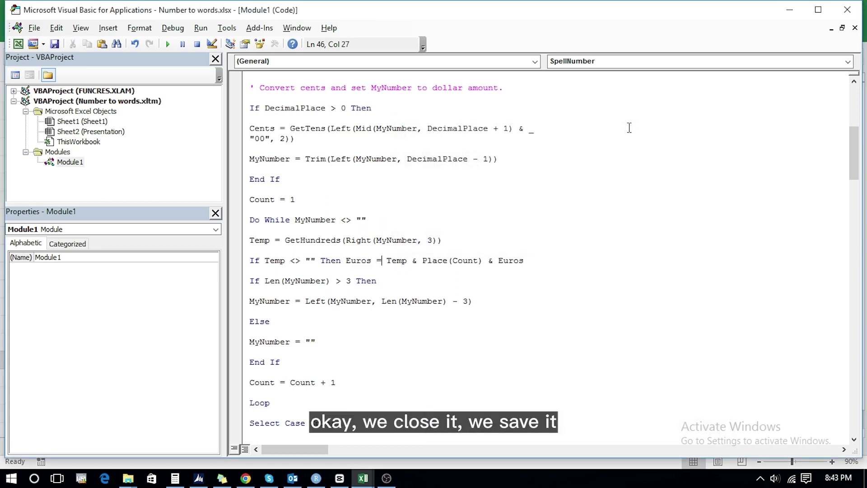
{"action": "left_click", "coordinate": [55, 45]}
{"action": "left_click", "coordinate": [848, 9]}
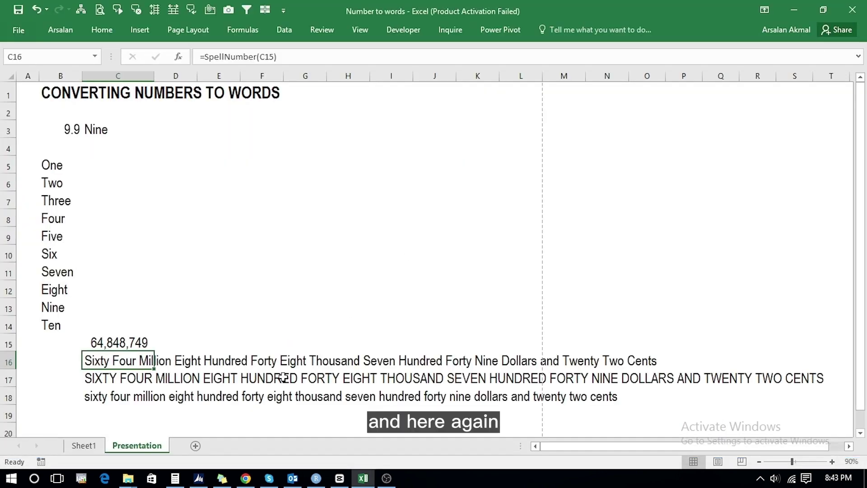
Step: Clear C16:C18 and re-enter =SpellNumber(C15) in C16 so it spells Euros
{"action": "key", "text": "shift+Down"}
{"action": "key", "text": "shift+Down"}
{"action": "key", "text": "Delete"}
{"action": "type", "text": "+spe"}
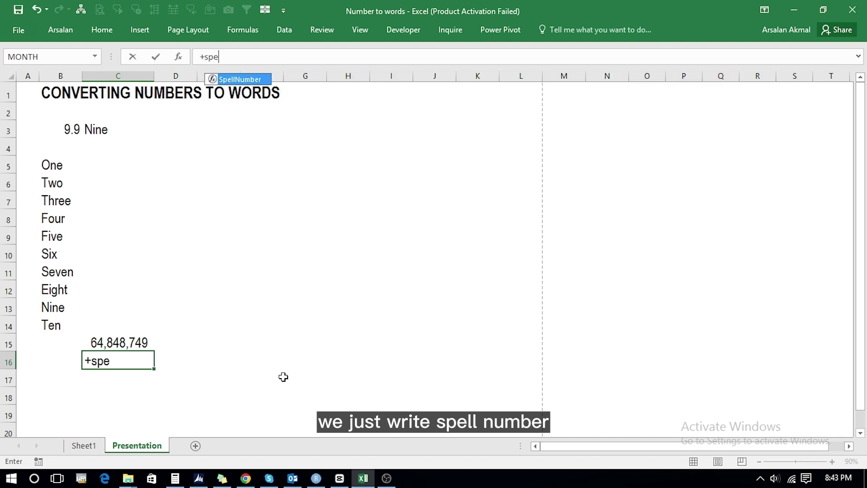
{"action": "double_click", "coordinate": [240, 78]}
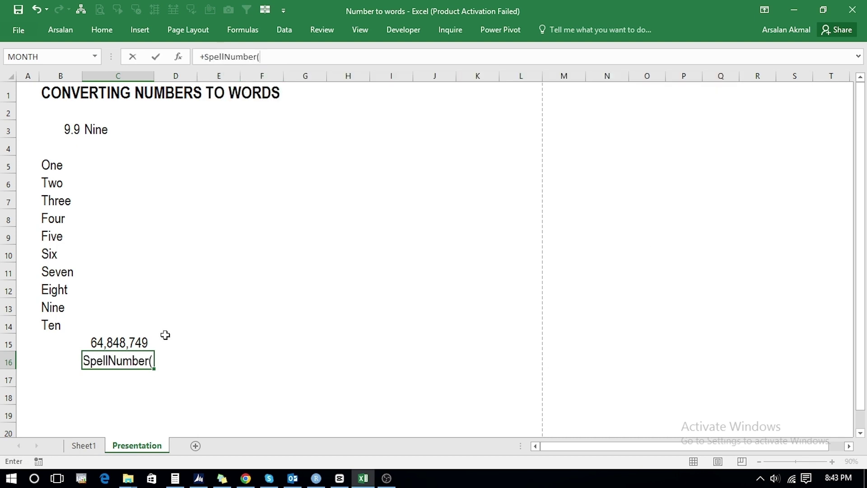
{"action": "left_click", "coordinate": [125, 338]}
{"action": "type", "text": ")"}
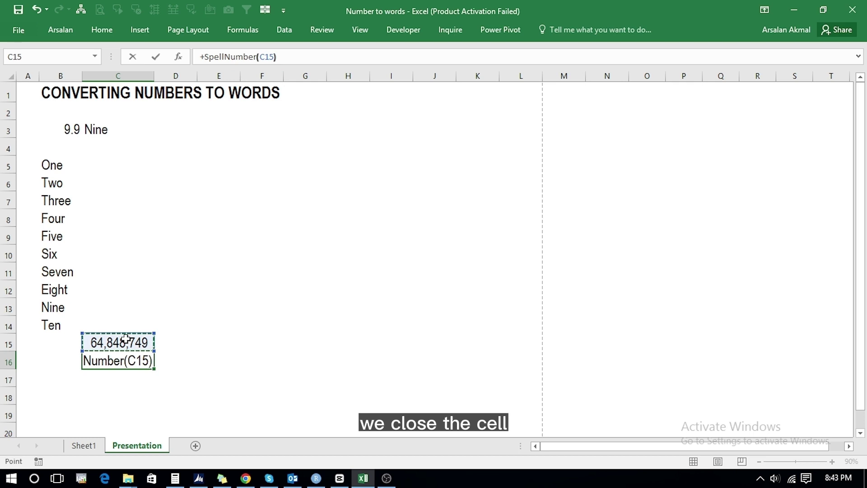
{"action": "key", "text": "Return"}
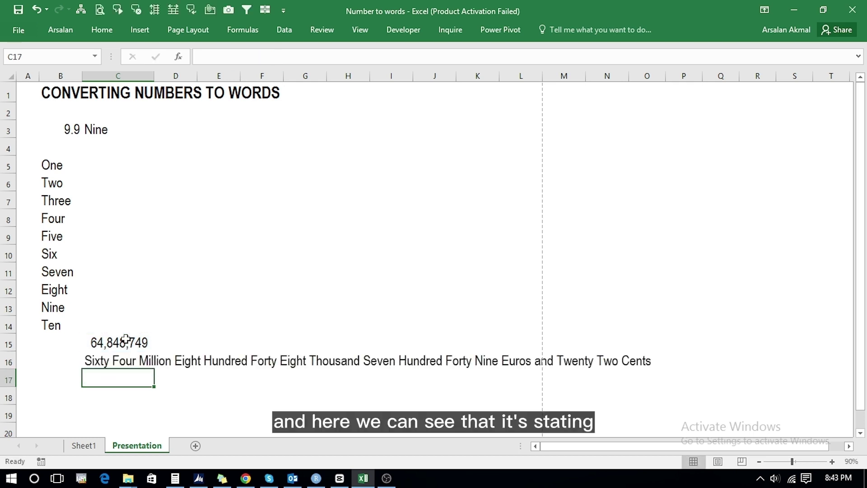